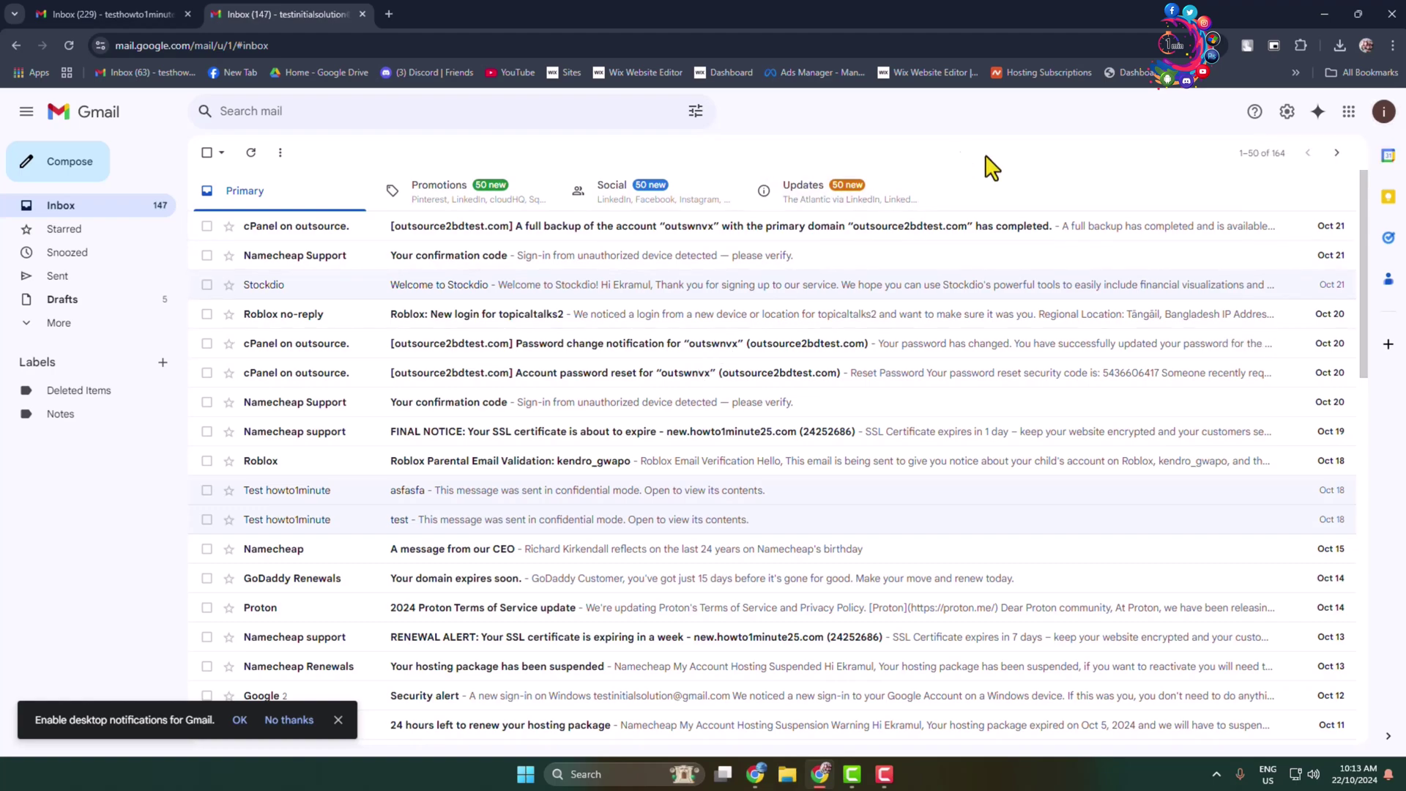
Compare the two signed-in Gmail accounts' inboxes and account panels to identify the primary one
{"action": "left_click", "coordinate": [1383, 112]}
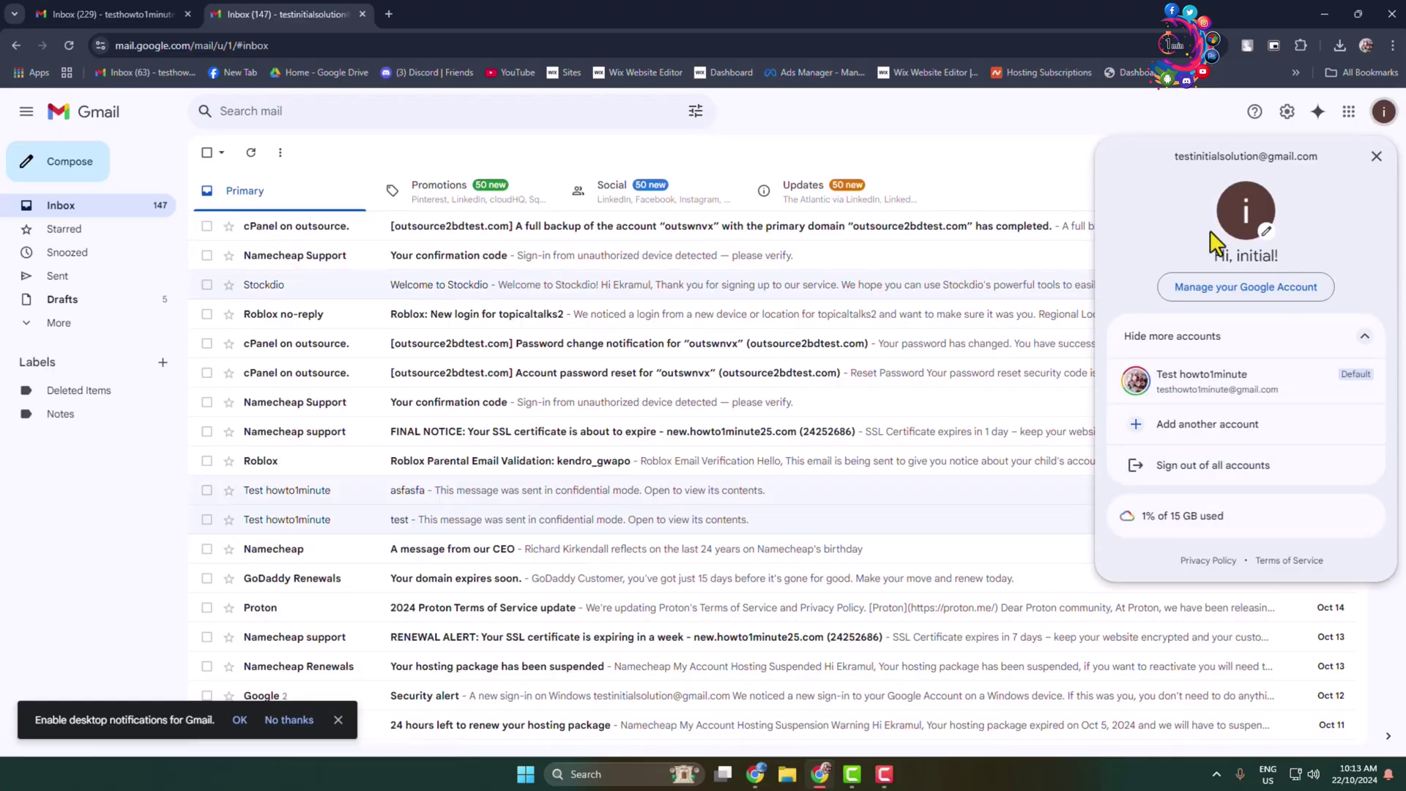
{"action": "left_click", "coordinate": [82, 14]}
{"action": "left_click", "coordinate": [1383, 112]}
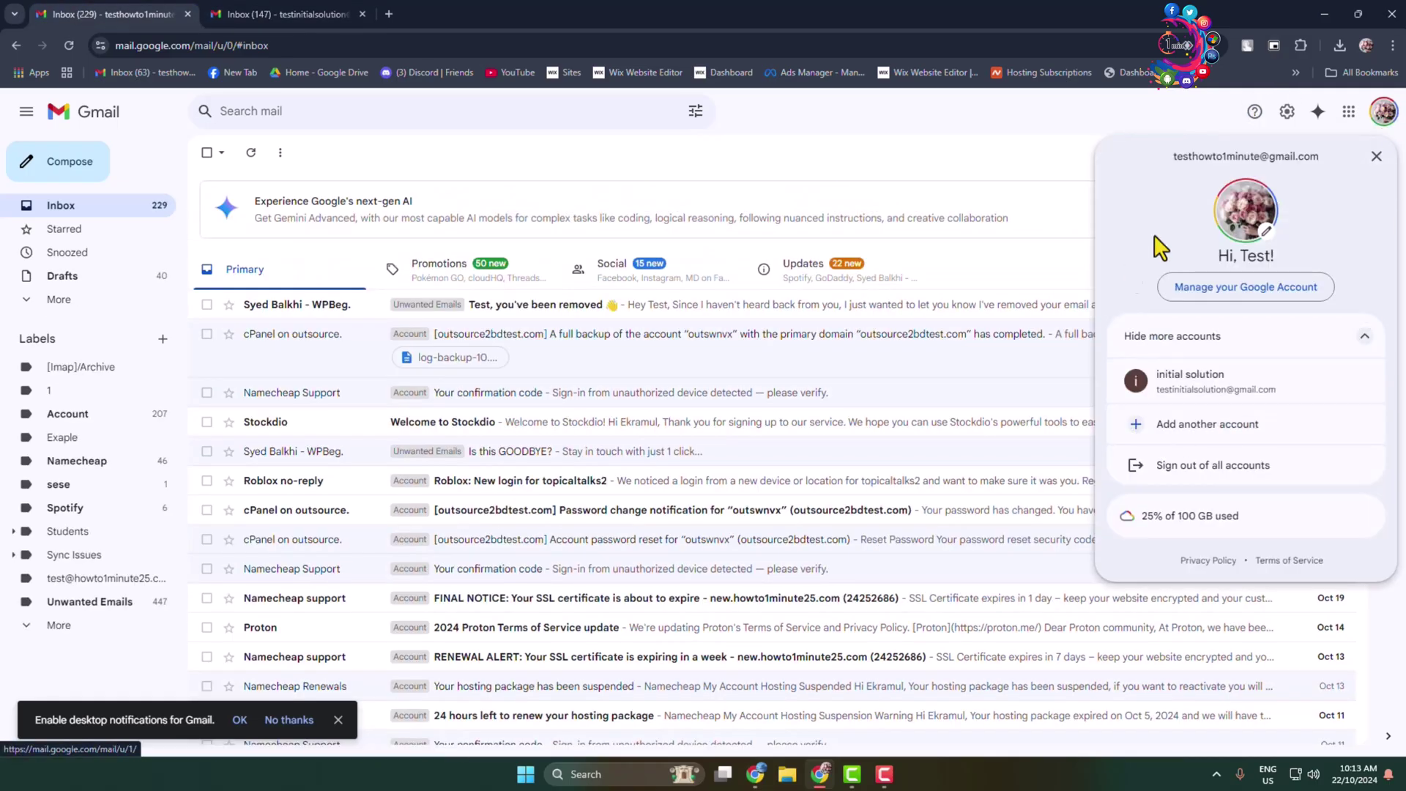
{"action": "left_click", "coordinate": [850, 178]}
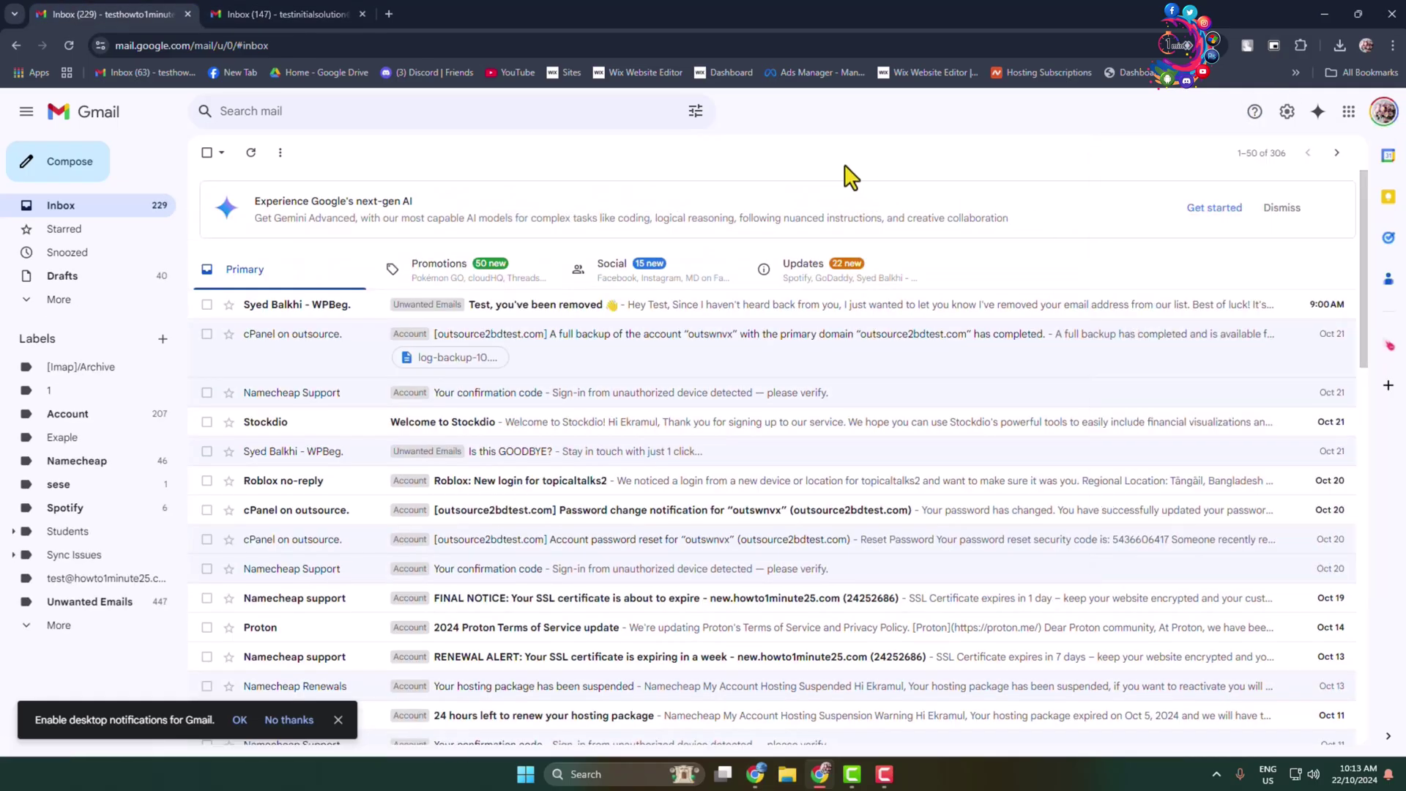
{"action": "left_click", "coordinate": [285, 12]}
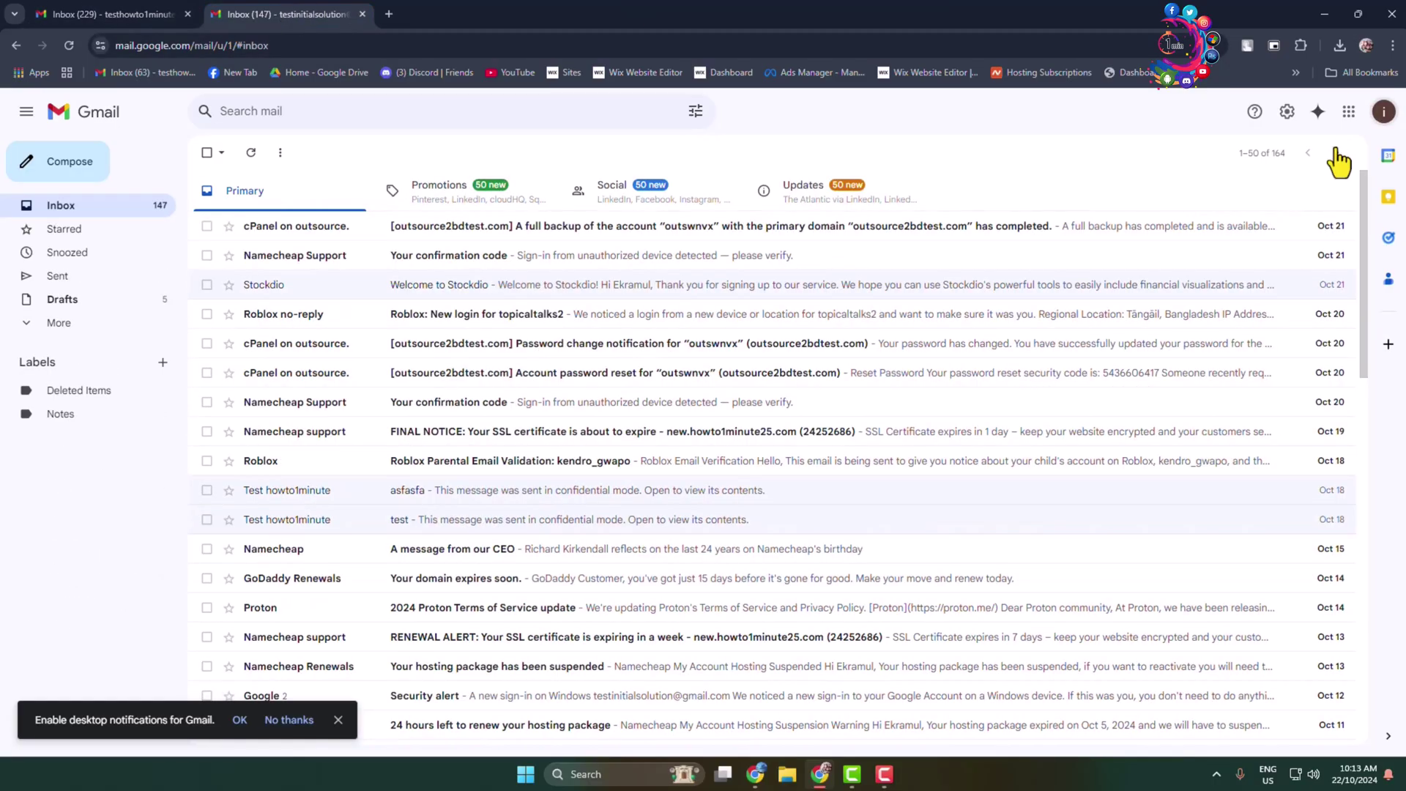
{"action": "left_click", "coordinate": [1383, 112]}
{"action": "left_click", "coordinate": [969, 177]}
{"action": "left_click", "coordinate": [81, 12]}
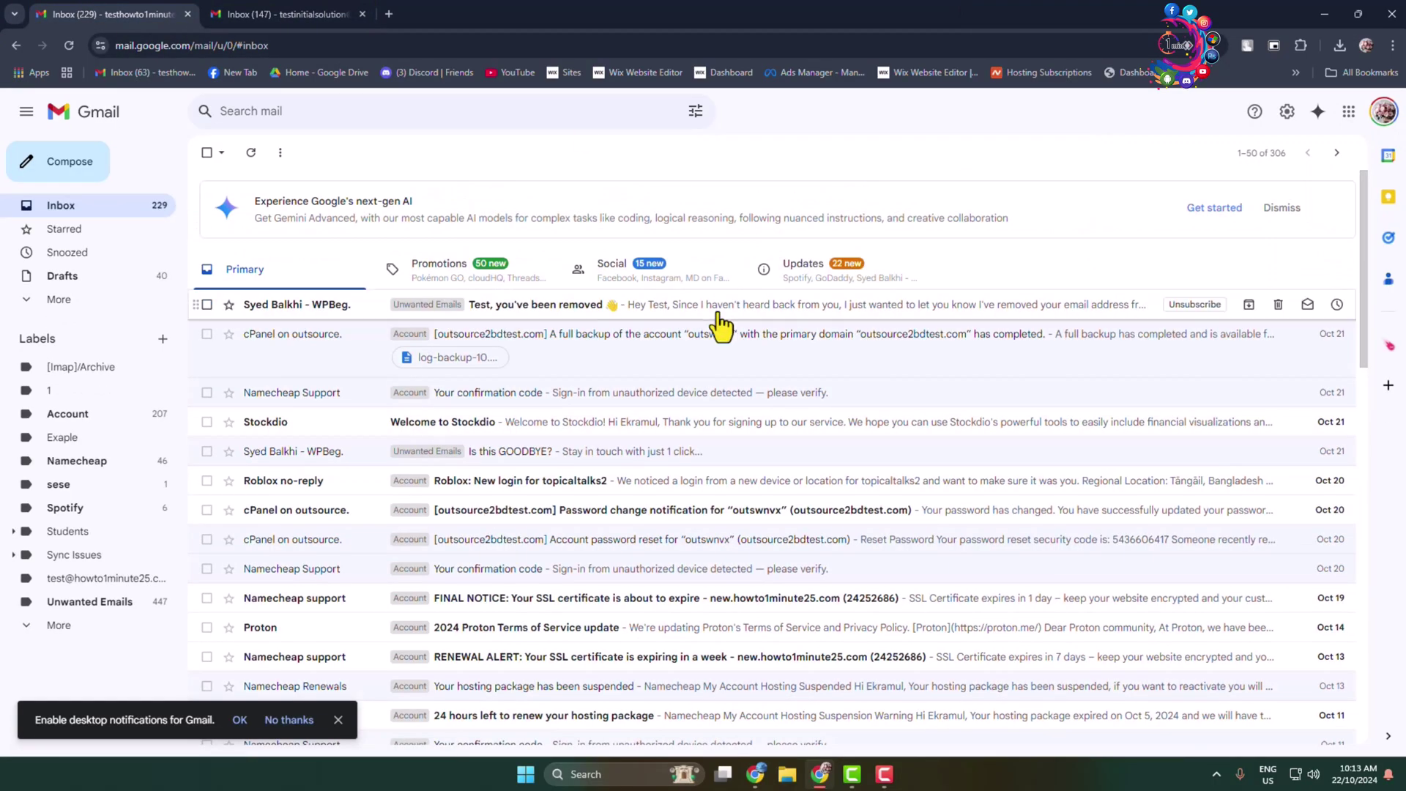
{"action": "left_click", "coordinate": [322, 13]}
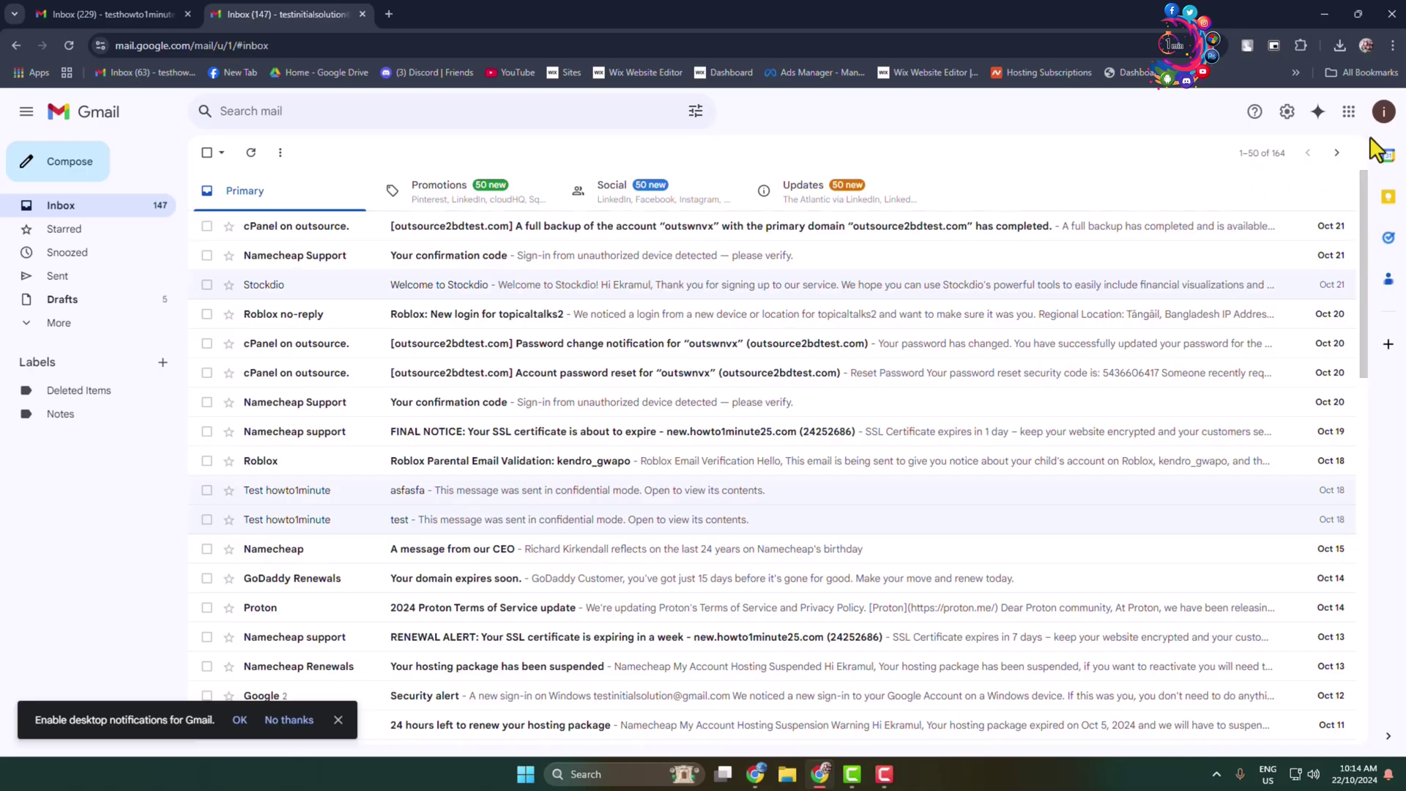
{"action": "left_click", "coordinate": [1380, 115]}
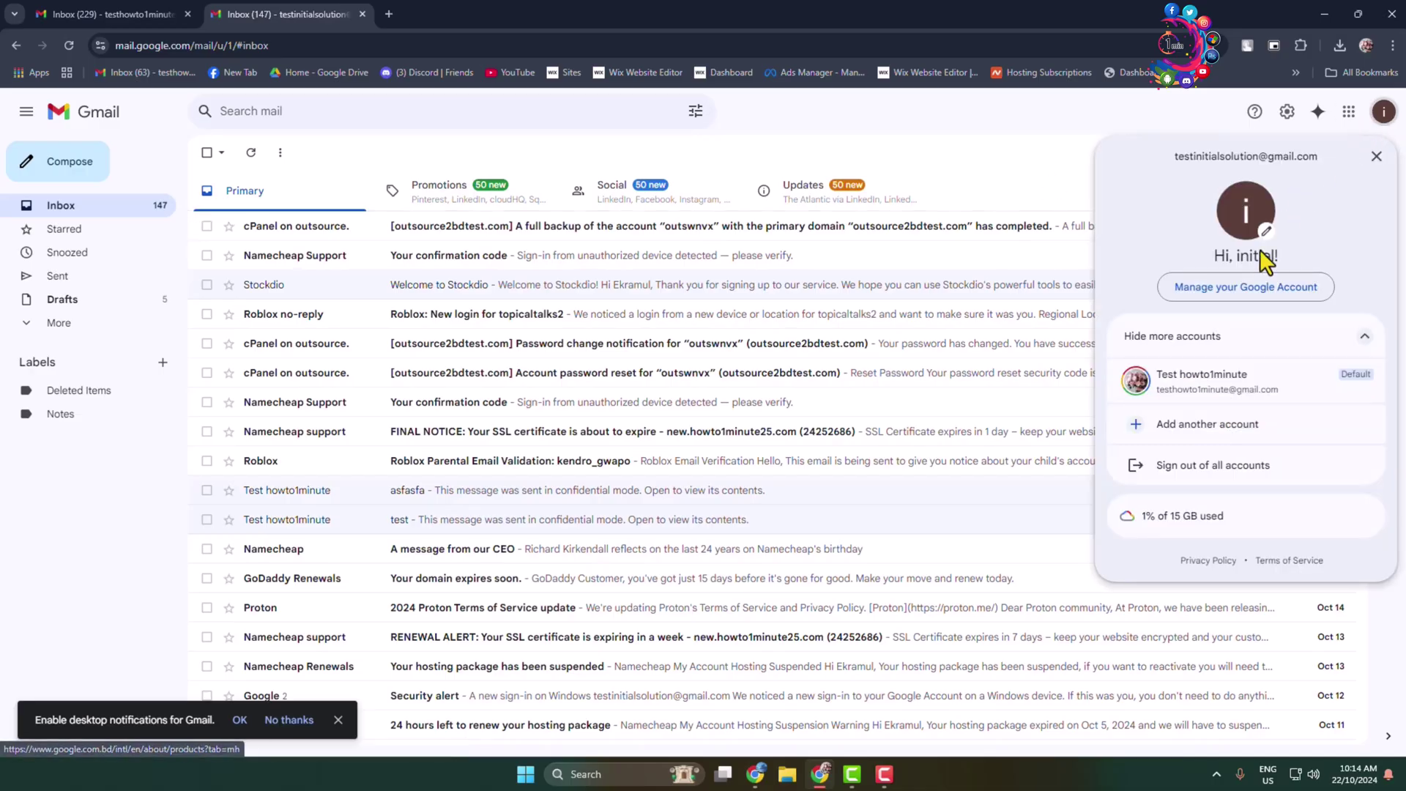
{"action": "left_click", "coordinate": [1081, 157]}
Open the full Gmail settings on the Accounts and Import page
{"action": "left_click", "coordinate": [1284, 122]}
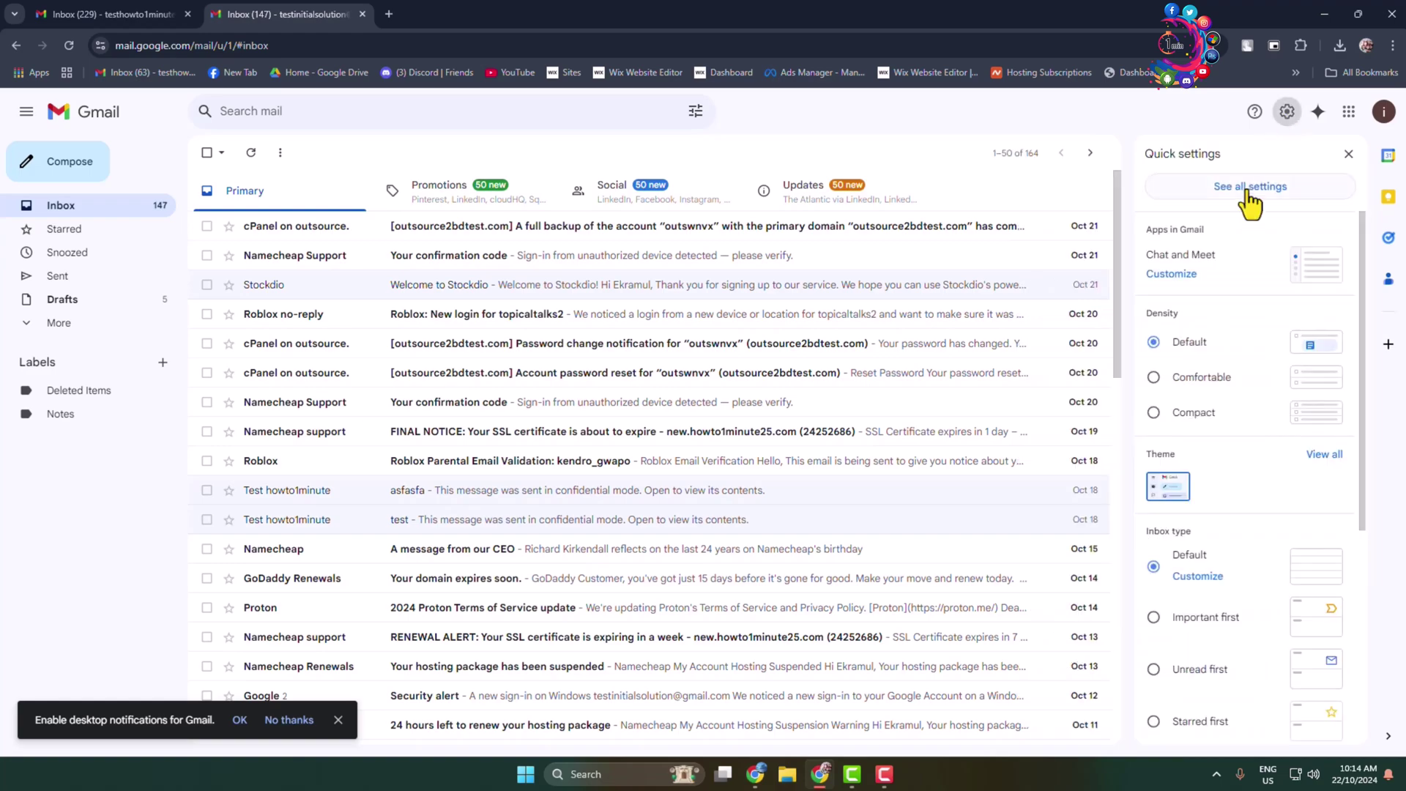
{"action": "left_click", "coordinate": [1249, 188]}
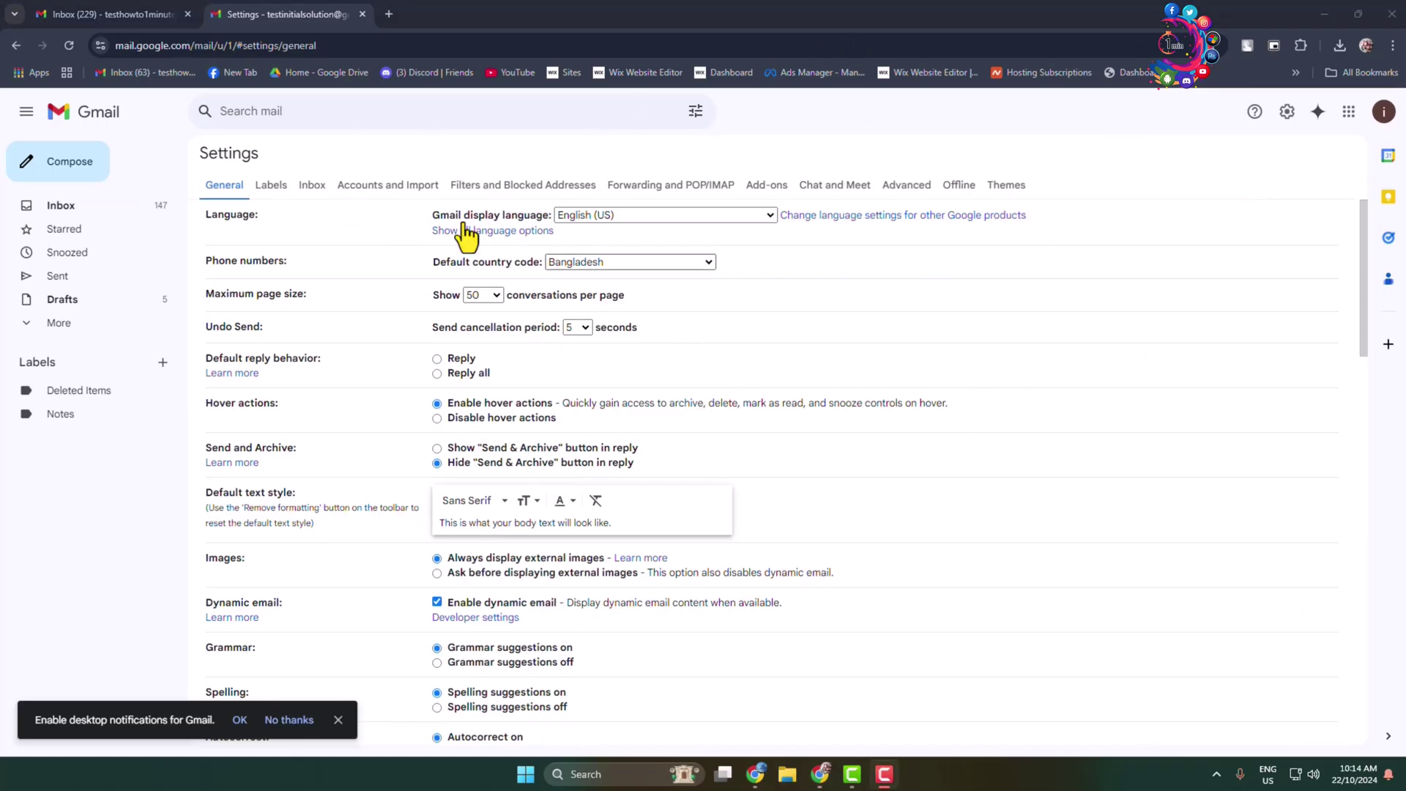
{"action": "left_click", "coordinate": [368, 197]}
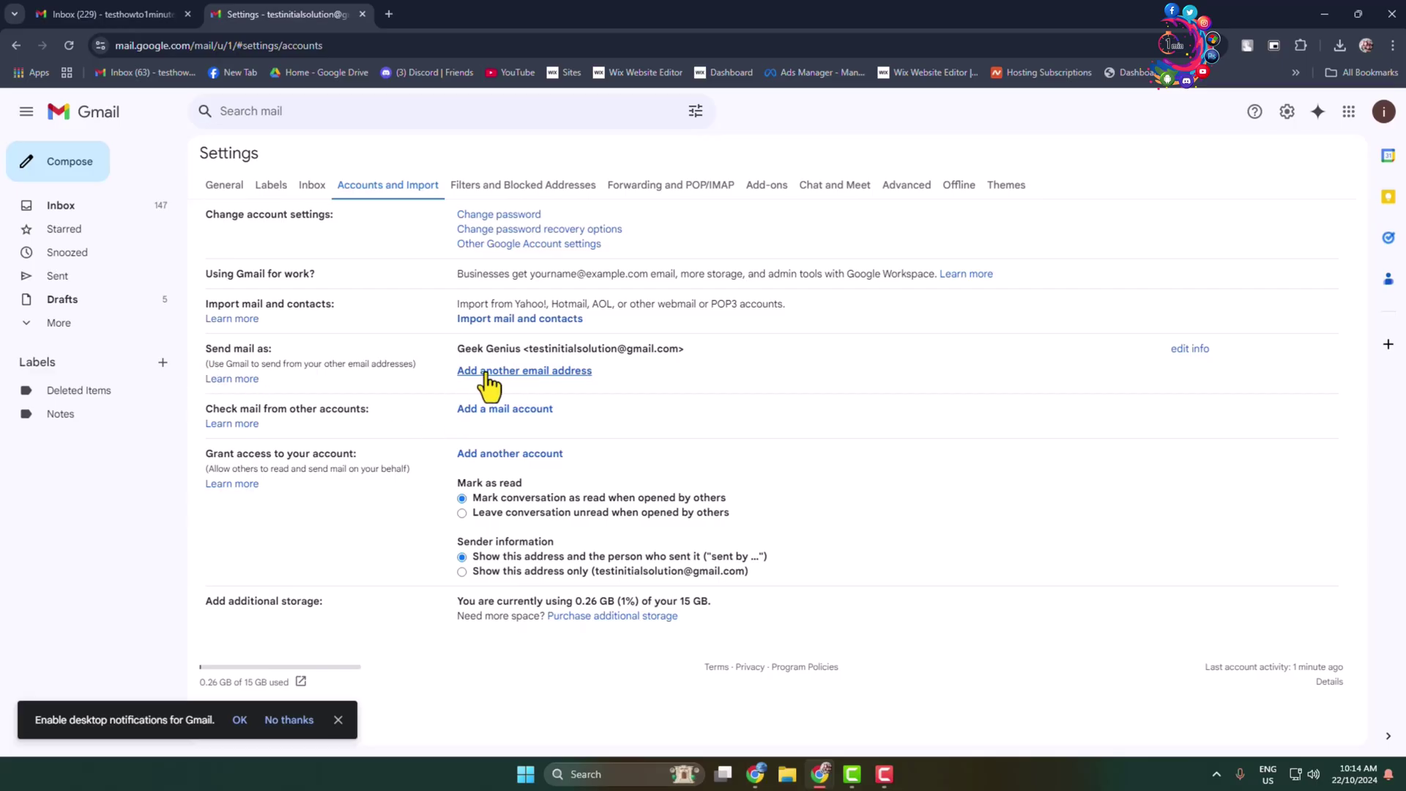
{"action": "left_click", "coordinate": [110, 14]}
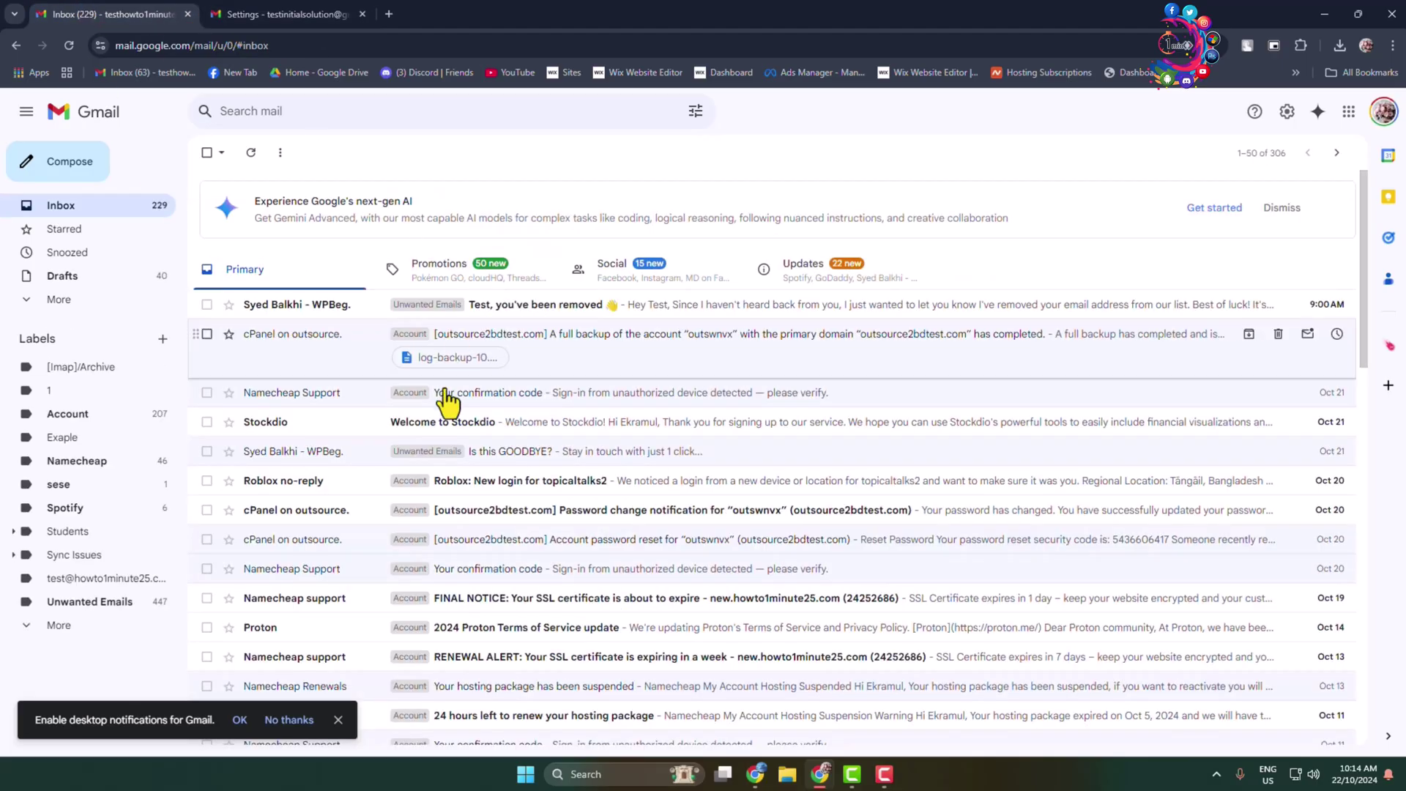
{"action": "left_click", "coordinate": [267, 14]}
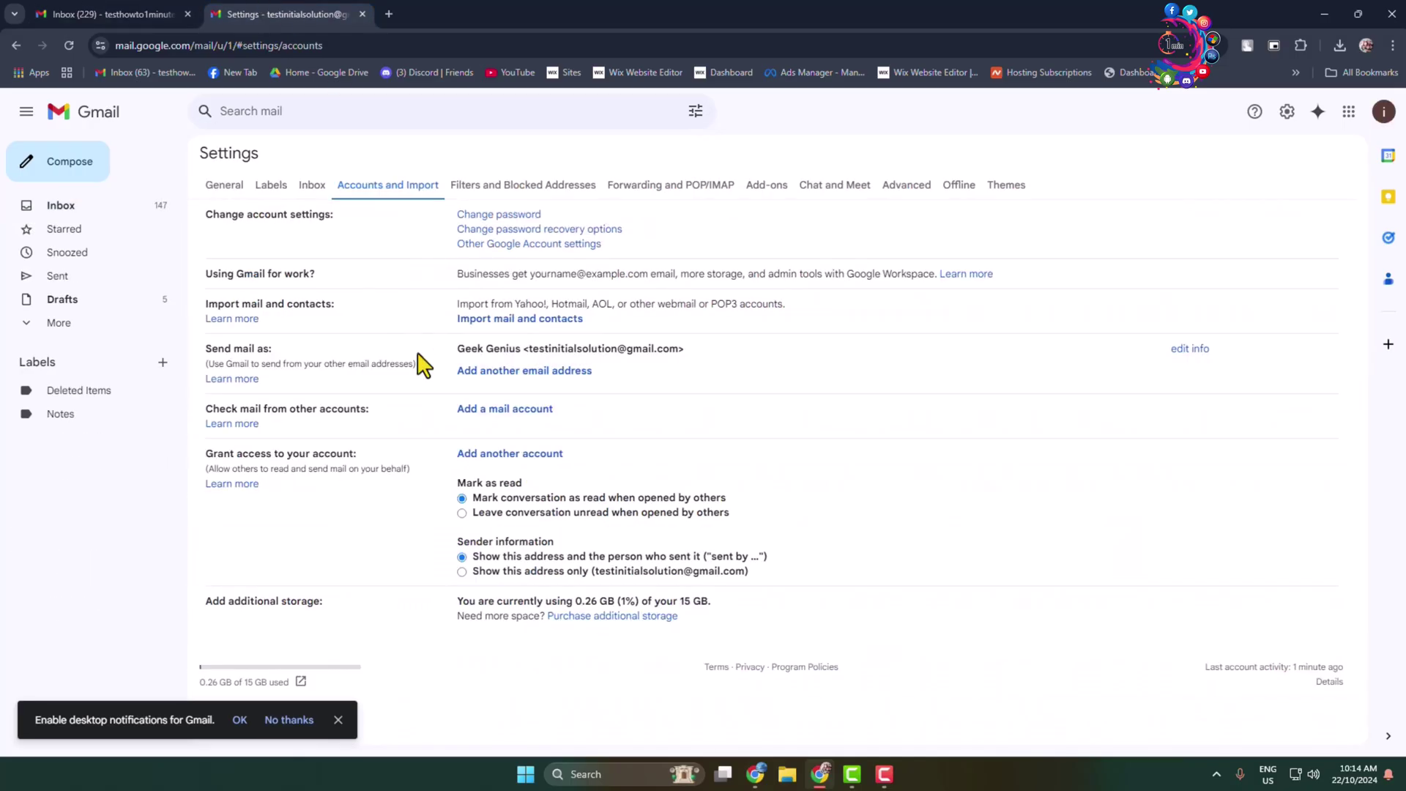
Add the second Gmail address as an alias under Send mail as, with sender name howto1minute
{"action": "left_click", "coordinate": [521, 370]}
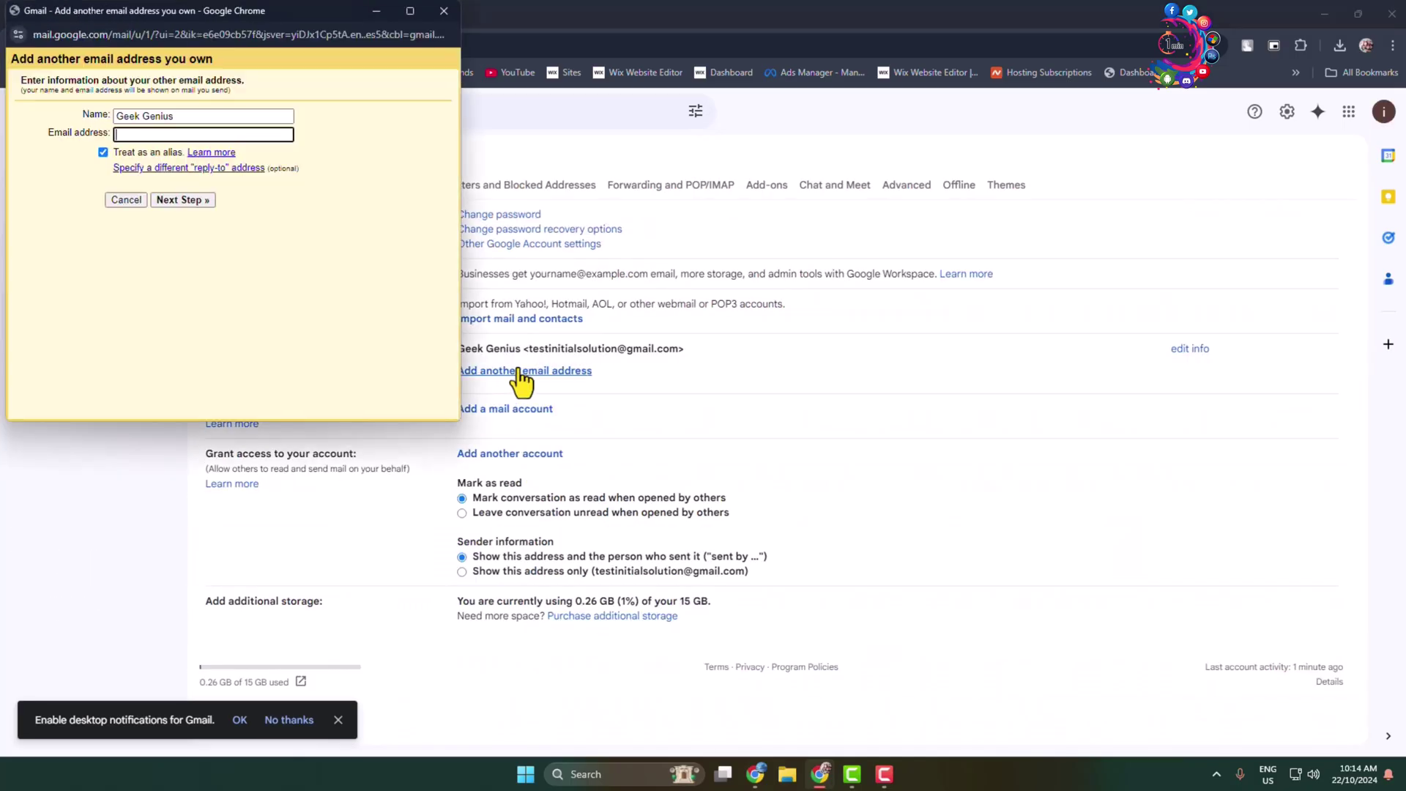
{"action": "left_click_drag", "start_coordinate": [198, 116], "coordinate": [62, 112]}
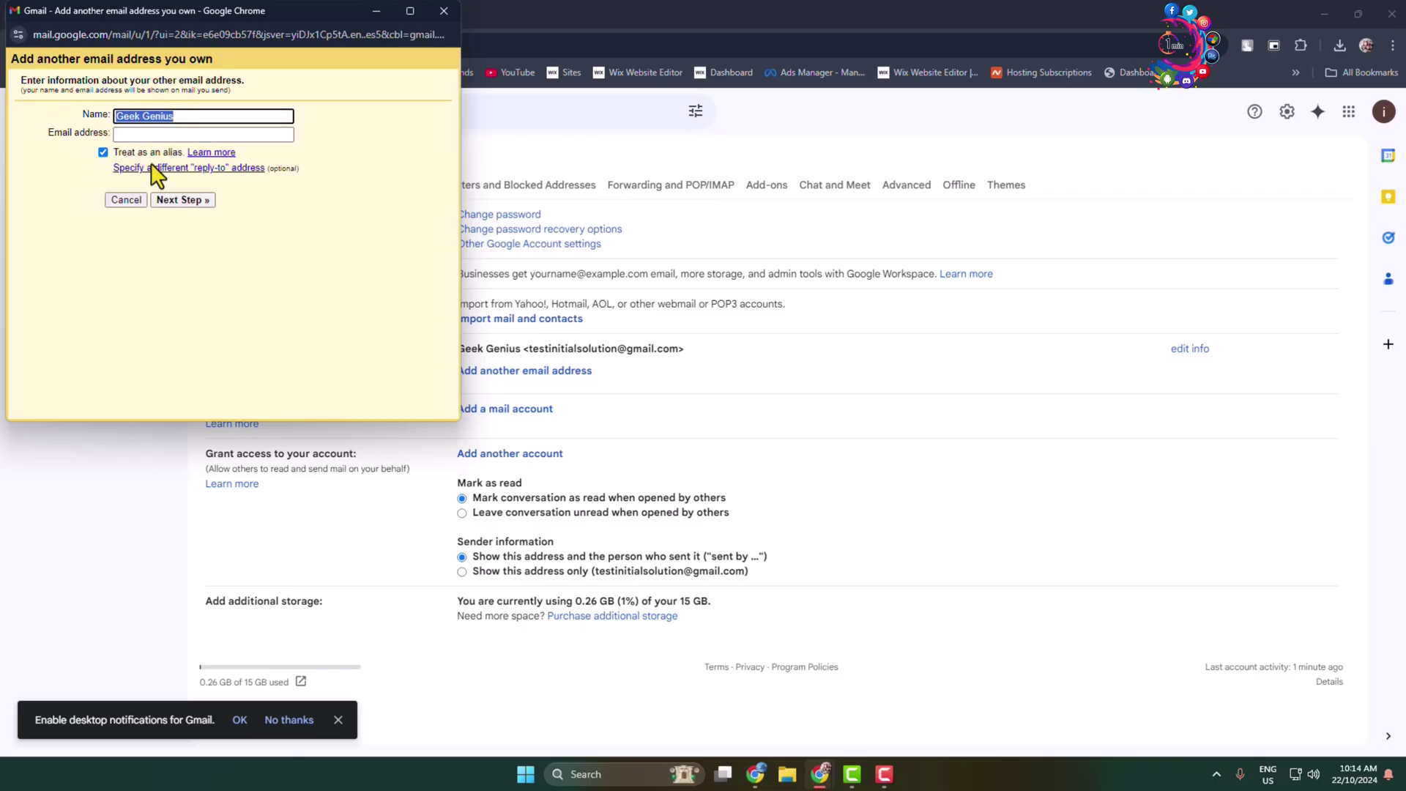
{"action": "type", "text": "howto1minute"}
{"action": "left_click", "coordinate": [141, 135]}
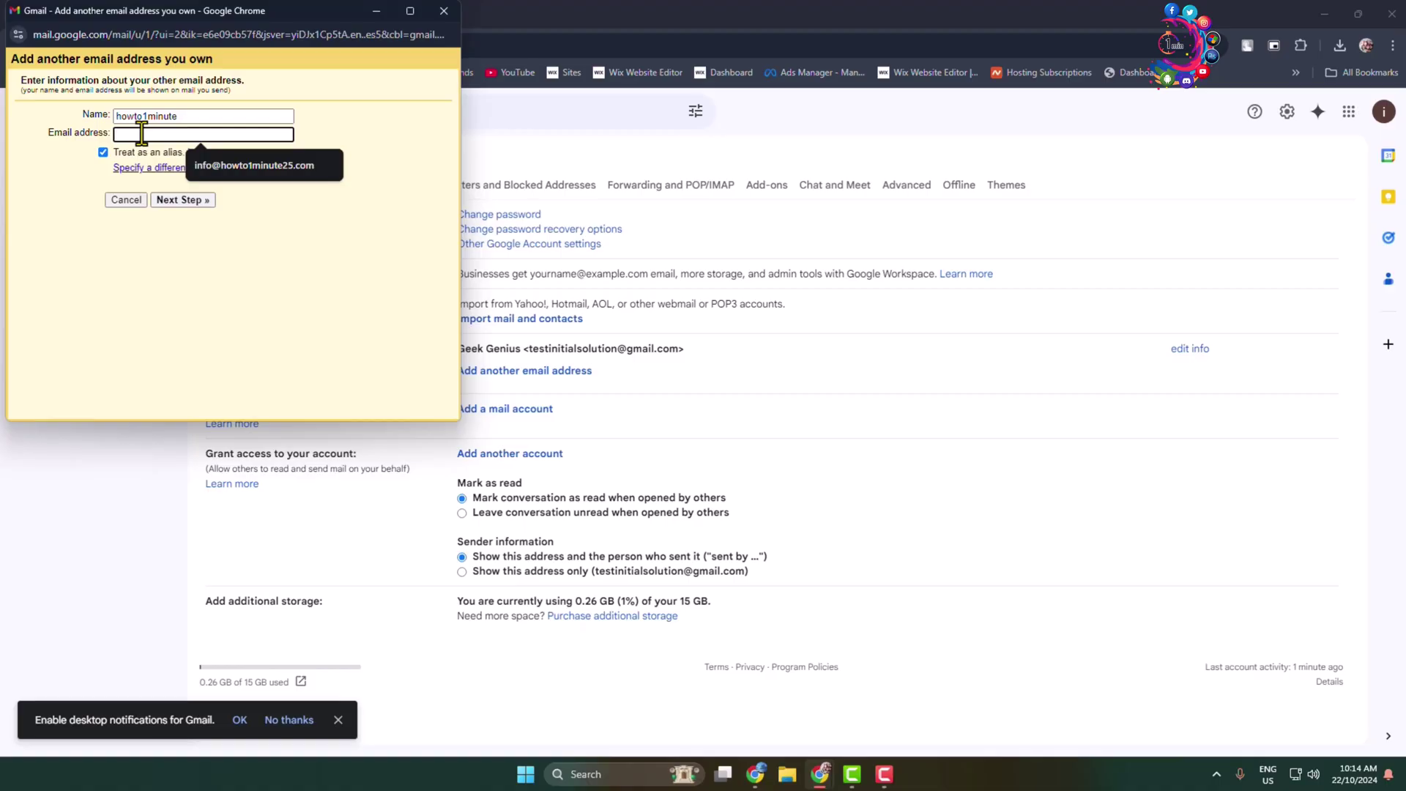
{"action": "key", "text": "ctrl+v"}
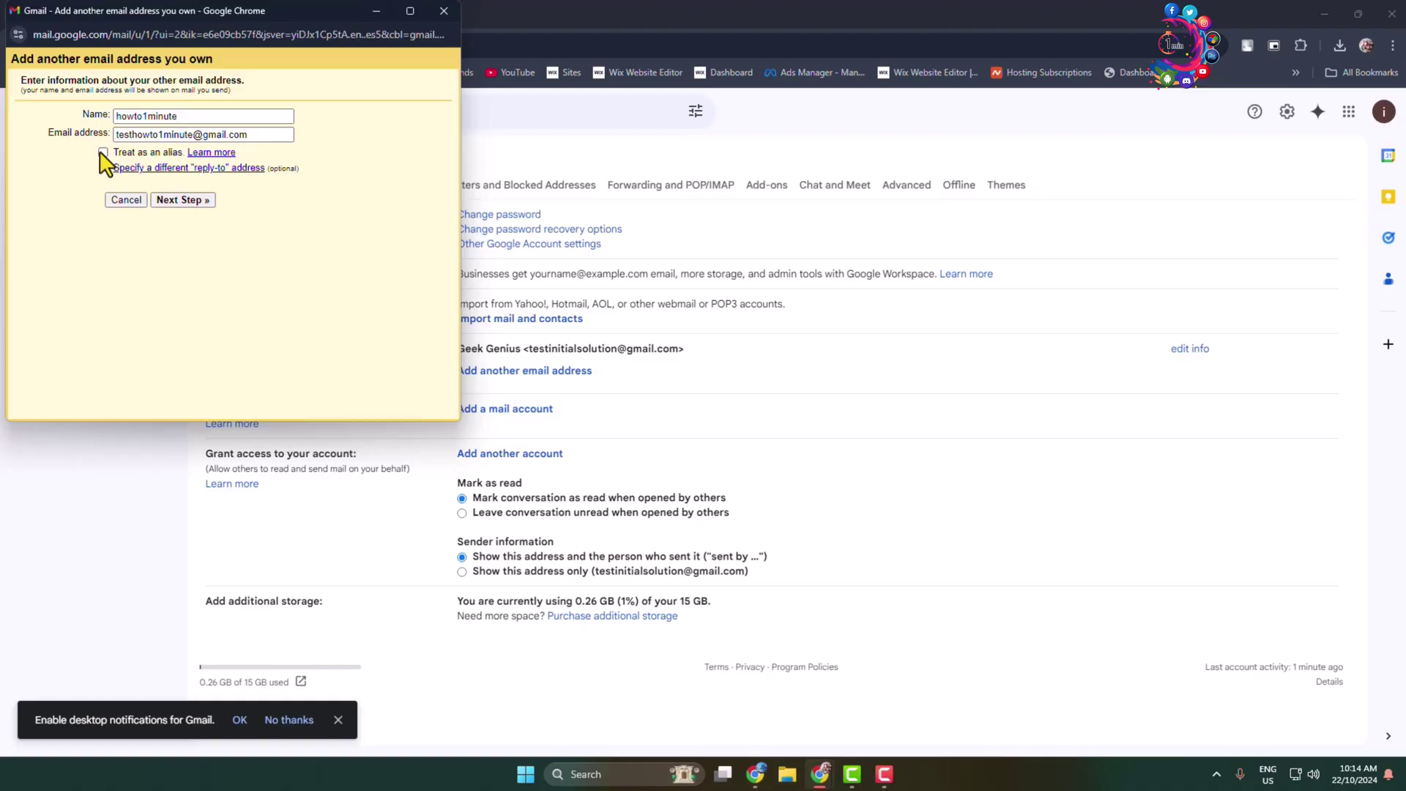
{"action": "left_click", "coordinate": [103, 153]}
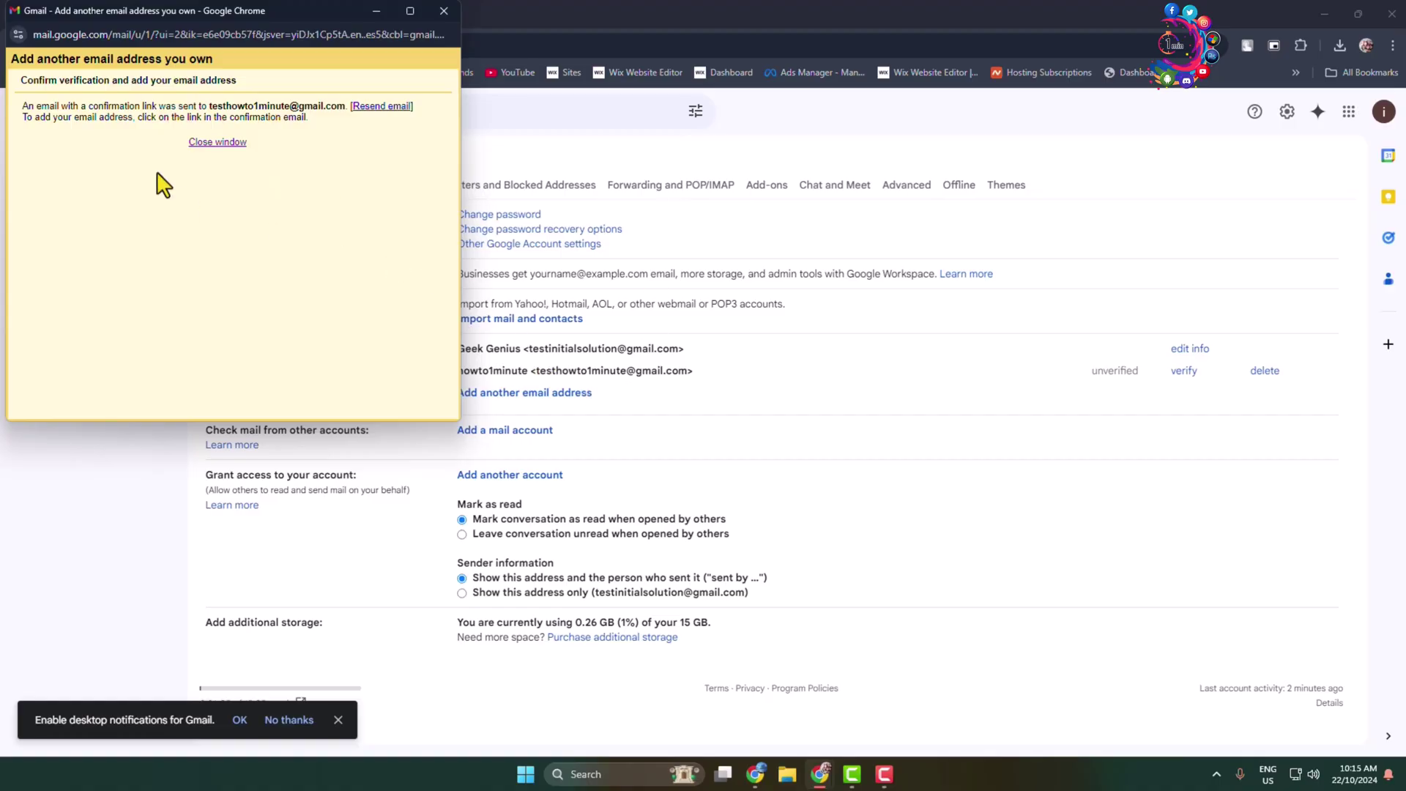
{"action": "left_click", "coordinate": [217, 142]}
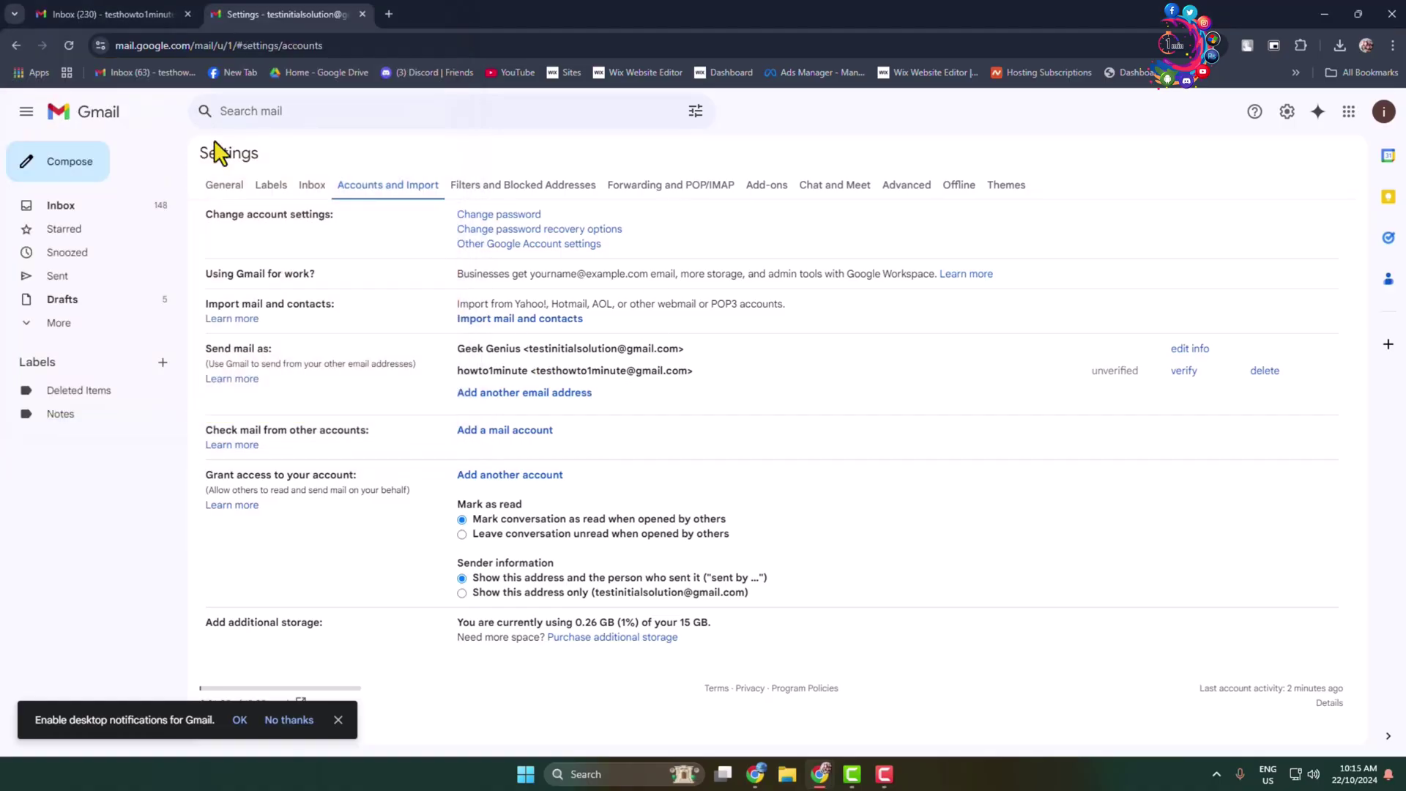
Confirm the send-as request through the link in the second account's Gmail Confirmation email
{"action": "left_click", "coordinate": [117, 14]}
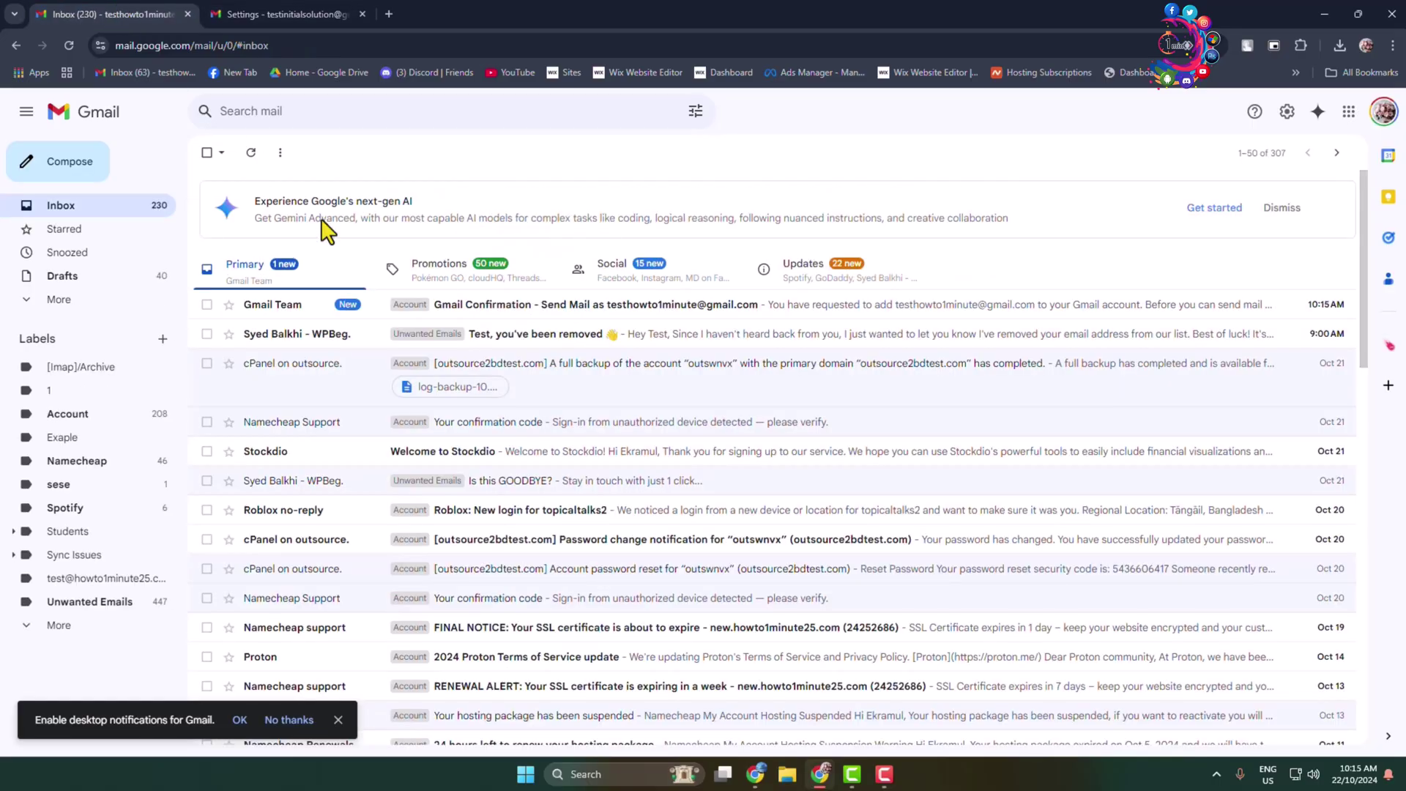
{"action": "left_click", "coordinate": [288, 322]}
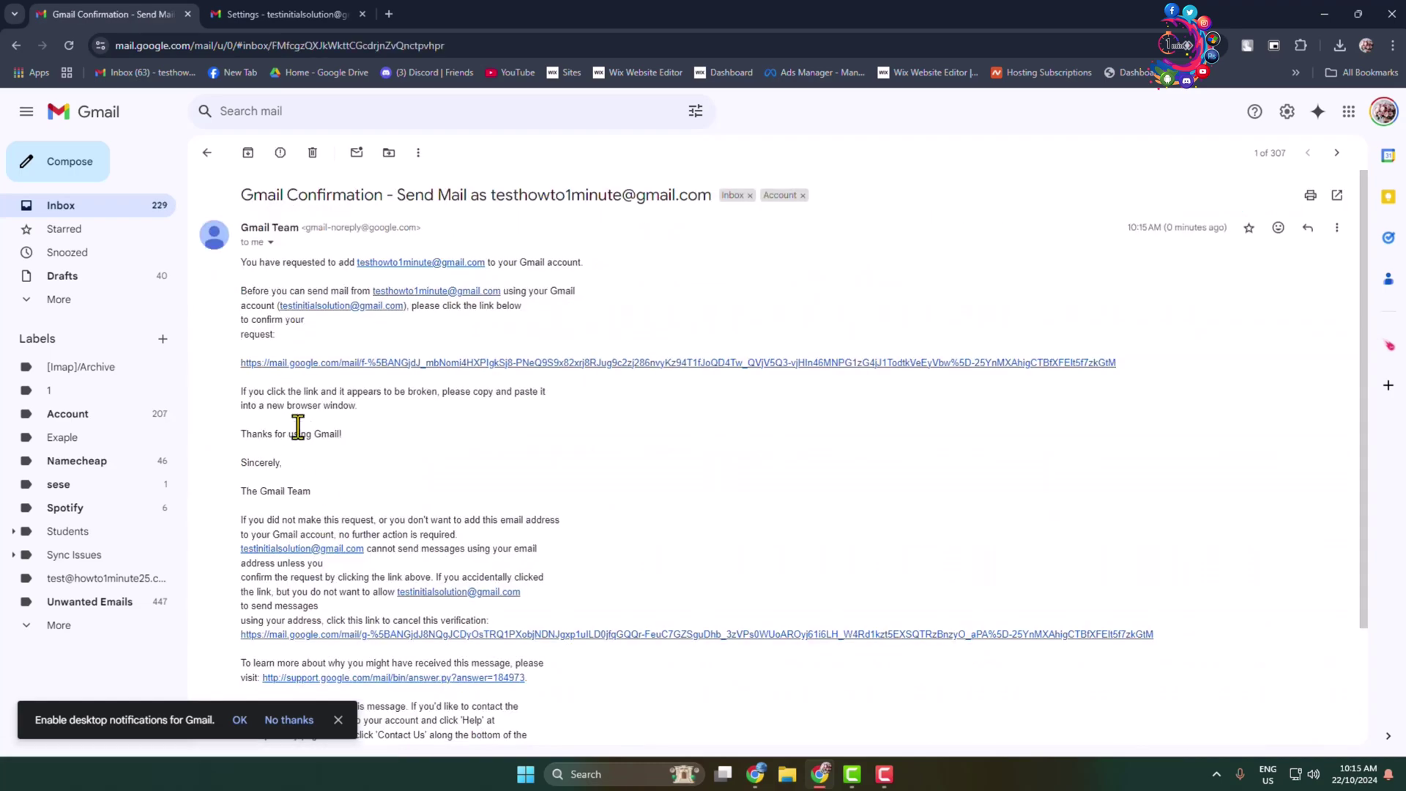
{"action": "left_click", "coordinate": [303, 364]}
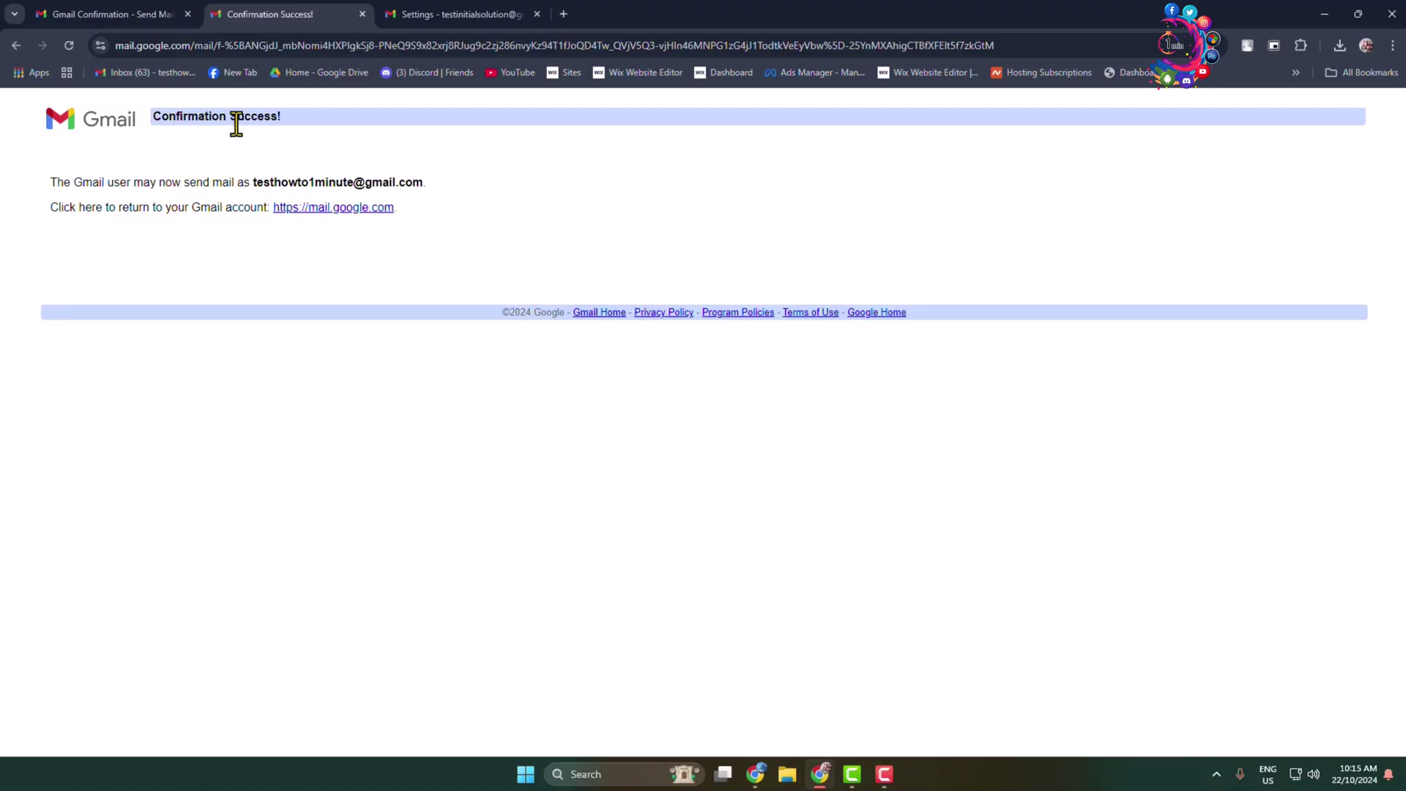
{"action": "left_click_drag", "start_coordinate": [306, 119], "coordinate": [153, 121]}
{"action": "left_click", "coordinate": [155, 122]}
Check that Send mail as lists the new address beside the default sender, and confirm the signed-in account
{"action": "left_click", "coordinate": [469, 14]}
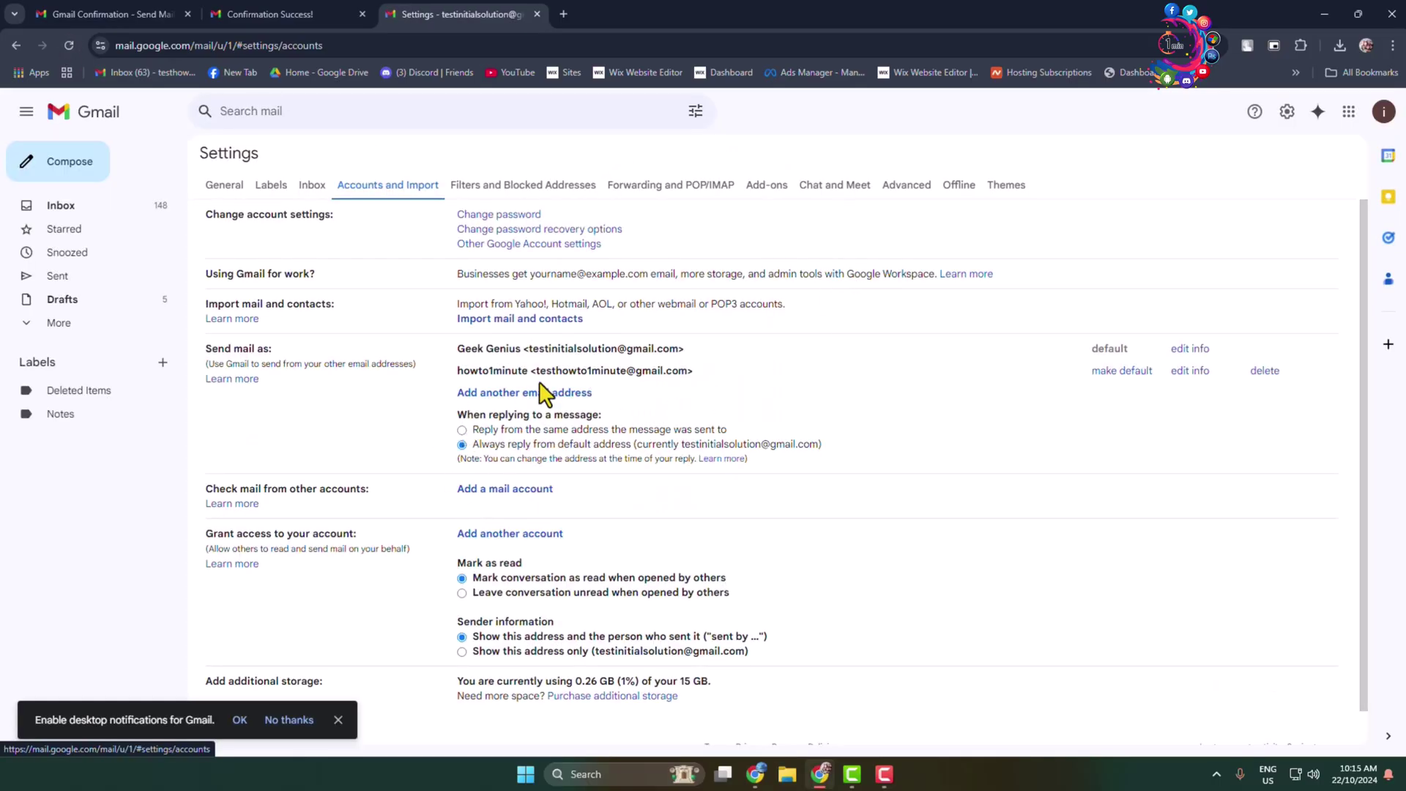
{"action": "left_click_drag", "start_coordinate": [694, 371], "coordinate": [553, 344]}
{"action": "left_click", "coordinate": [522, 347]}
{"action": "left_click", "coordinate": [722, 370]}
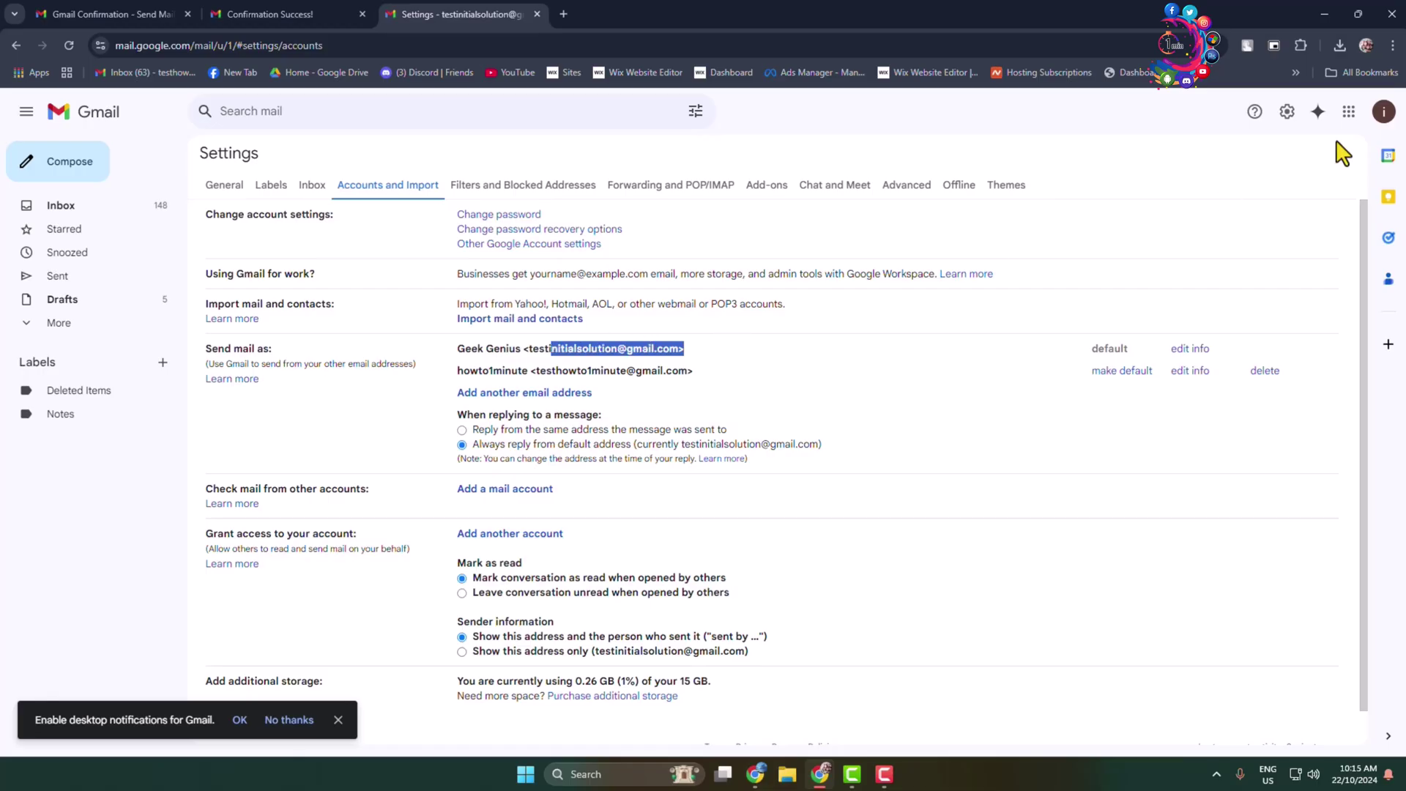
{"action": "left_click", "coordinate": [1383, 111]}
{"action": "left_click", "coordinate": [728, 383]}
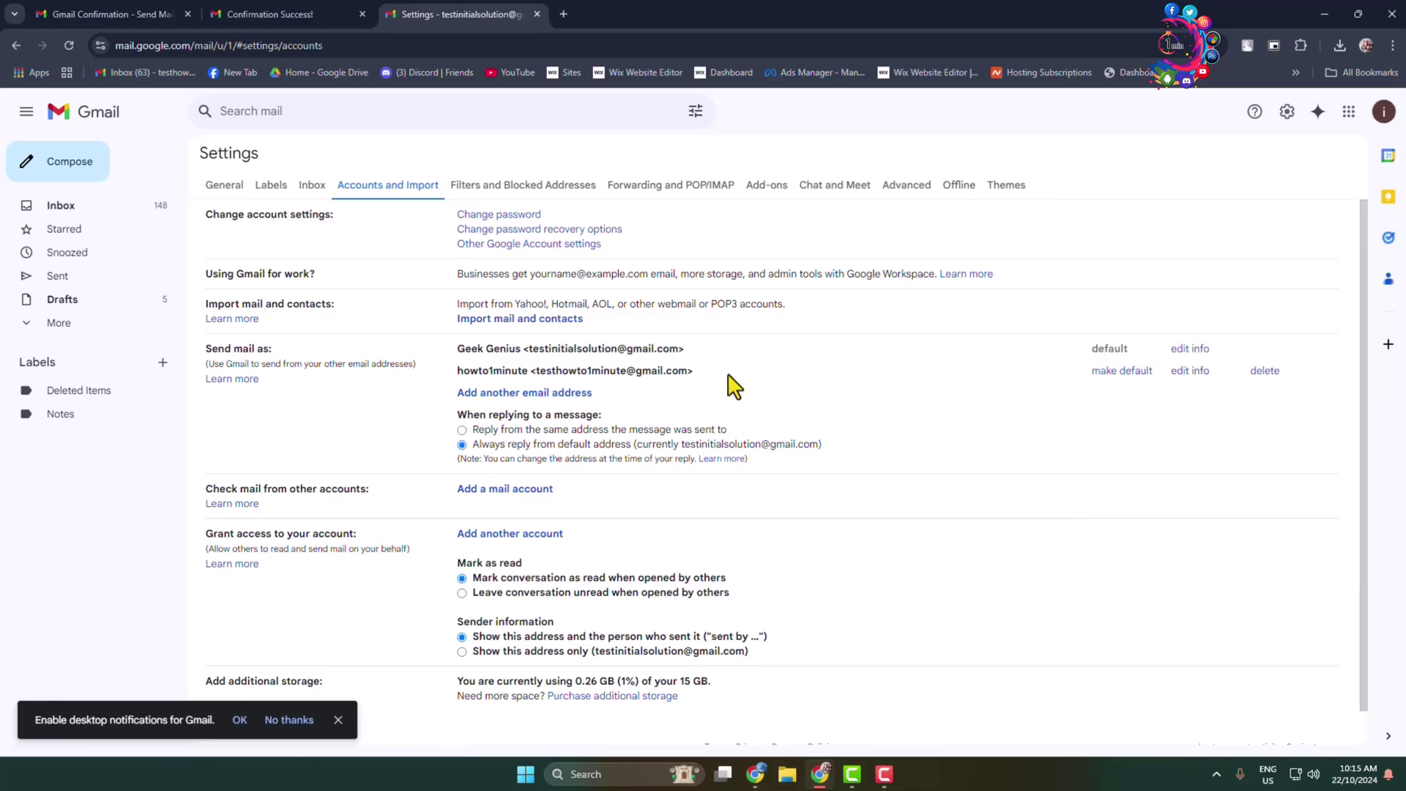
Recheck the newly added send-as address, then close the Confirmation Success page
{"action": "left_click_drag", "start_coordinate": [708, 372], "coordinate": [529, 368]}
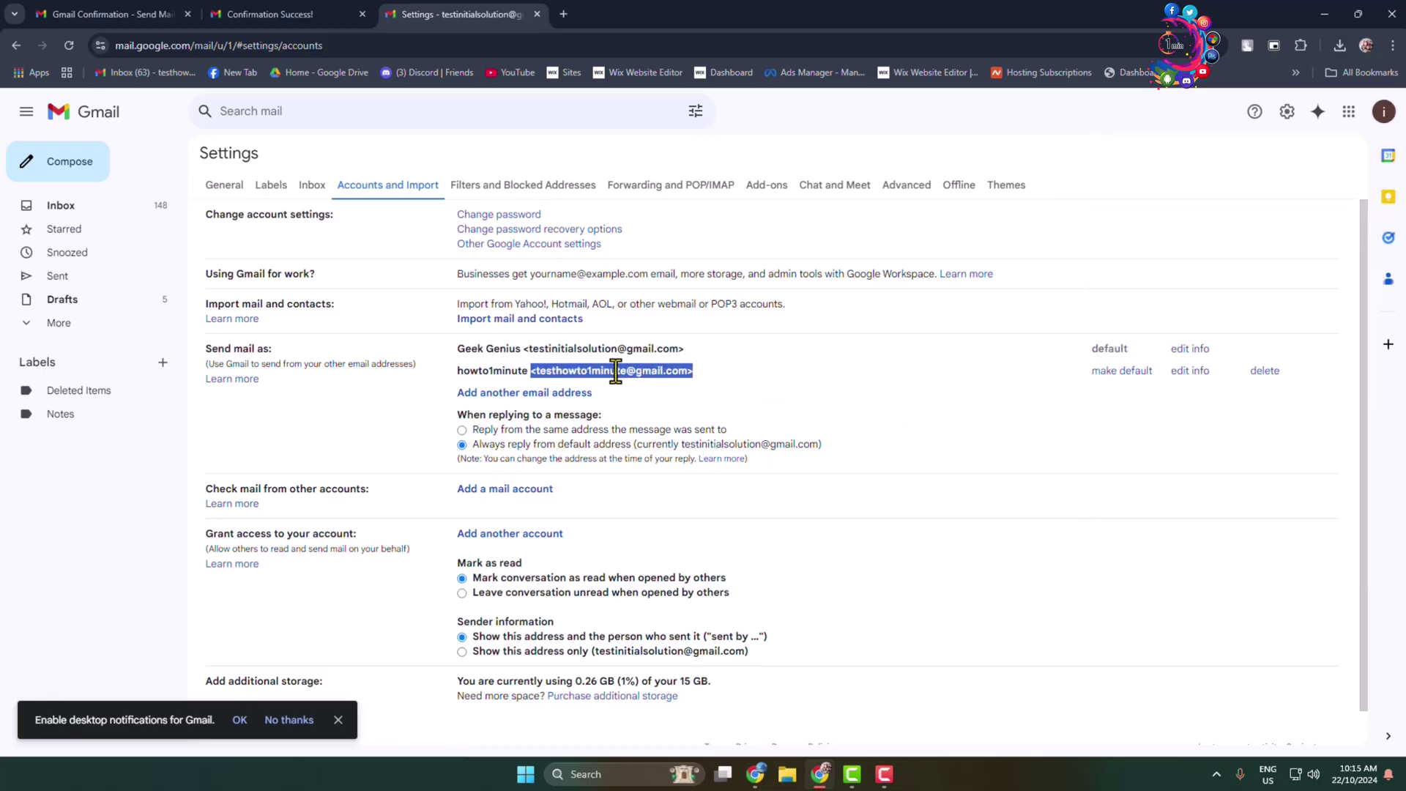
{"action": "left_click", "coordinate": [749, 384]}
{"action": "left_click", "coordinate": [346, 15]}
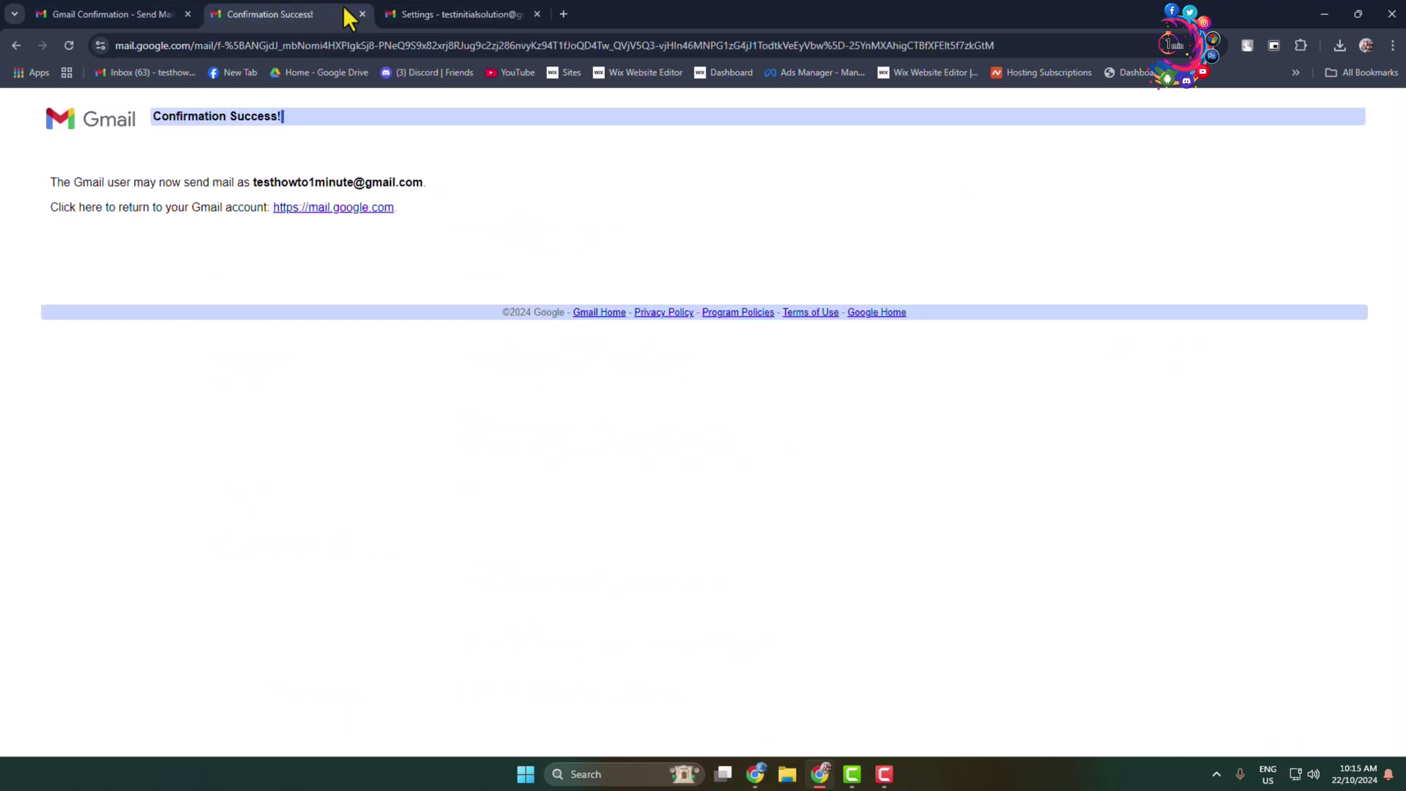
{"action": "left_click", "coordinate": [362, 14]}
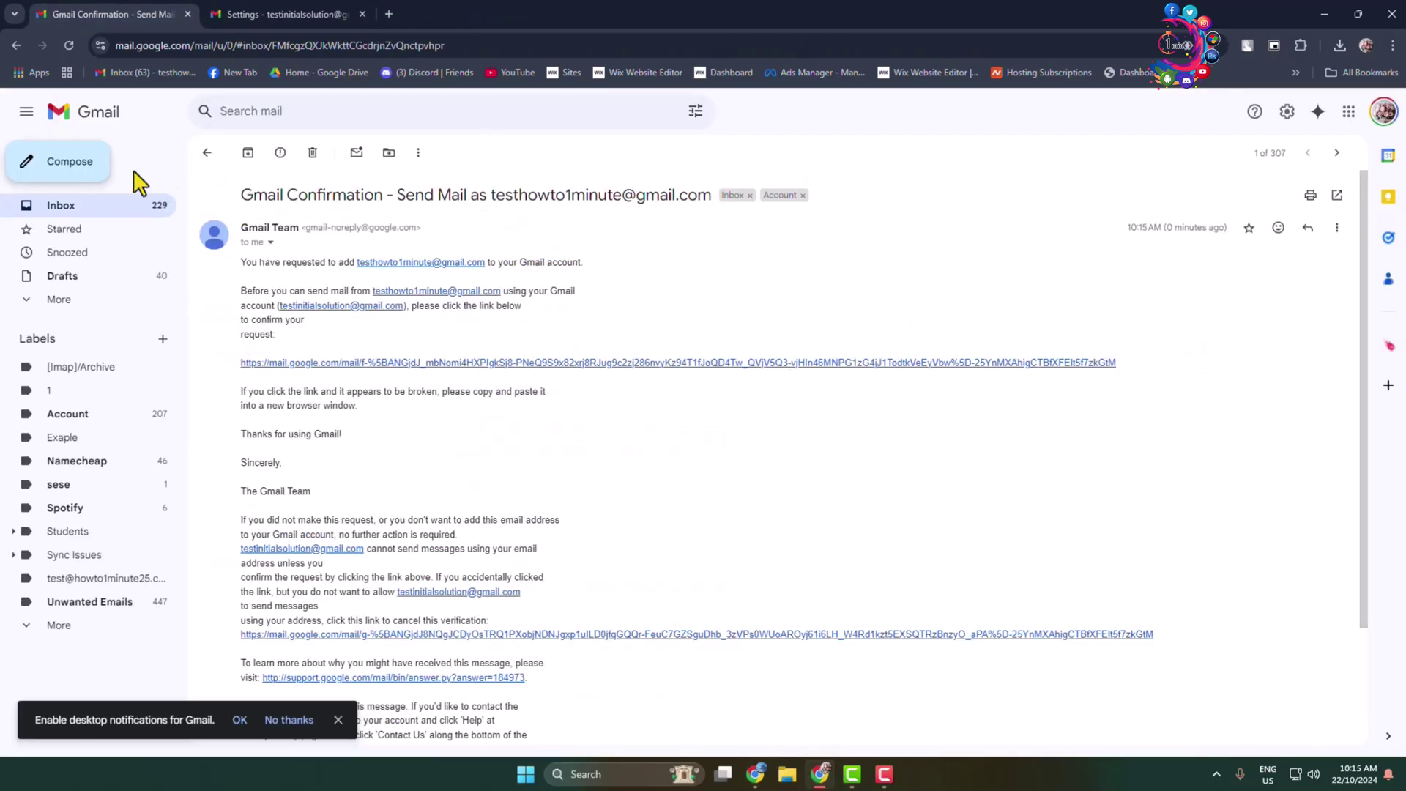
Open the second account's Forwarding and POP/IMAP settings
{"action": "left_click", "coordinate": [1285, 113]}
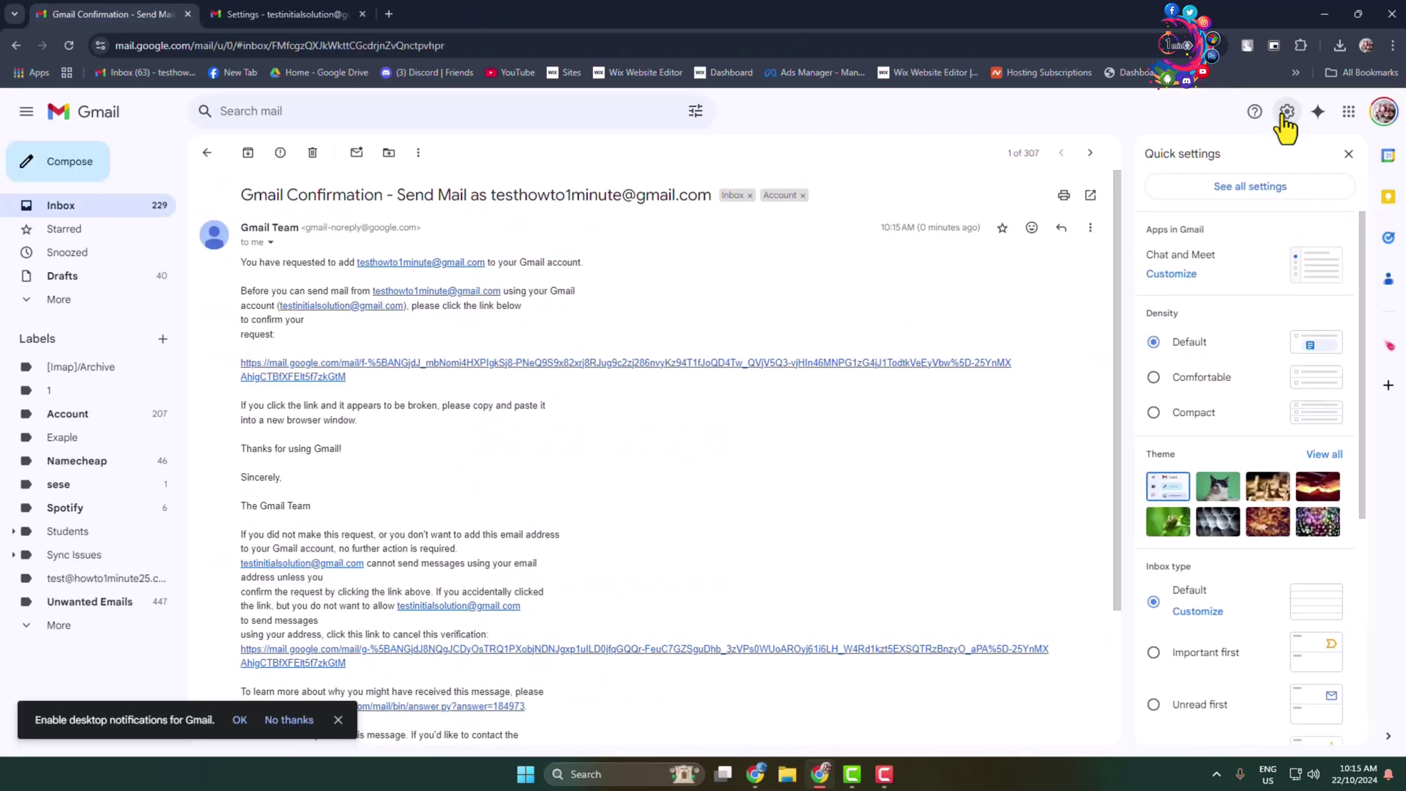
{"action": "left_click", "coordinate": [1212, 189]}
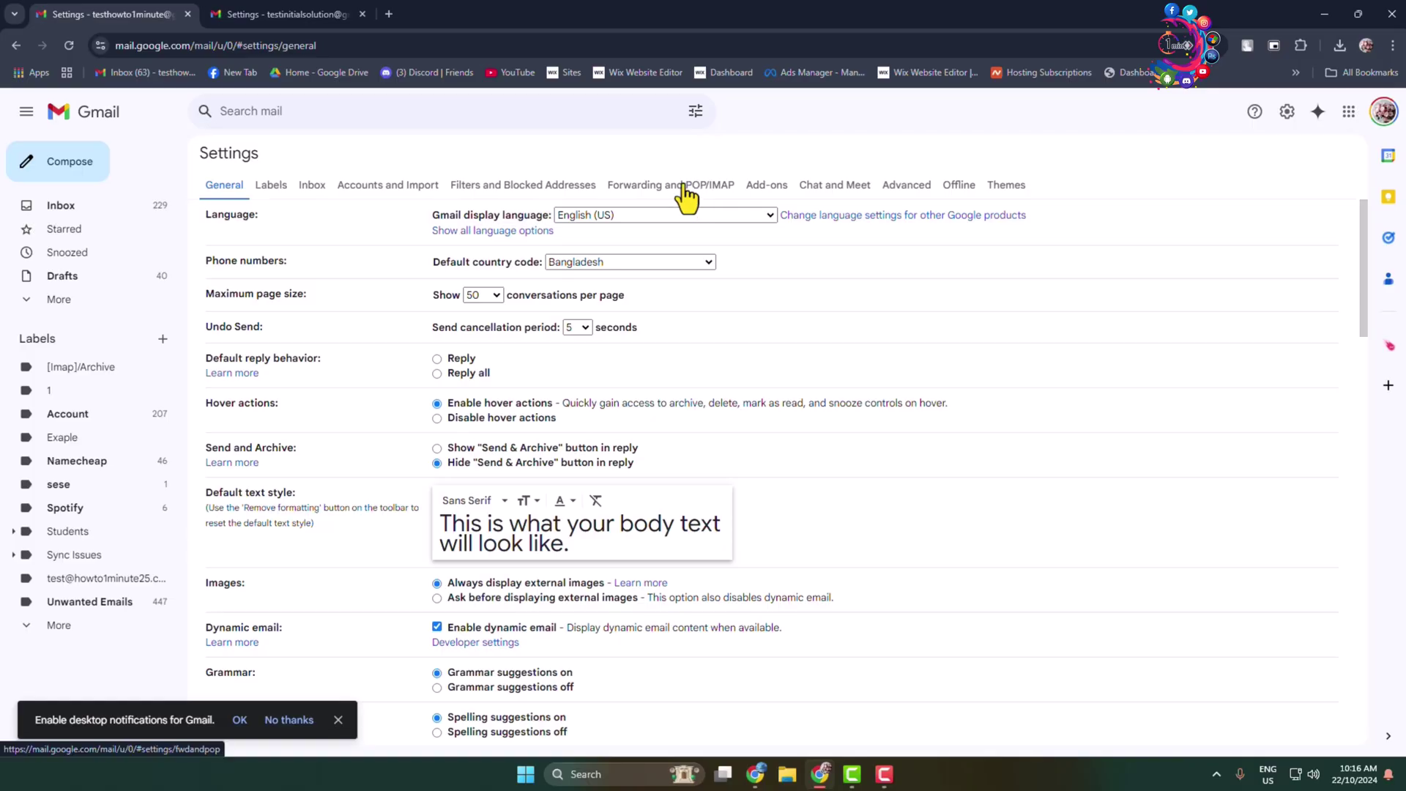
{"action": "left_click", "coordinate": [718, 189]}
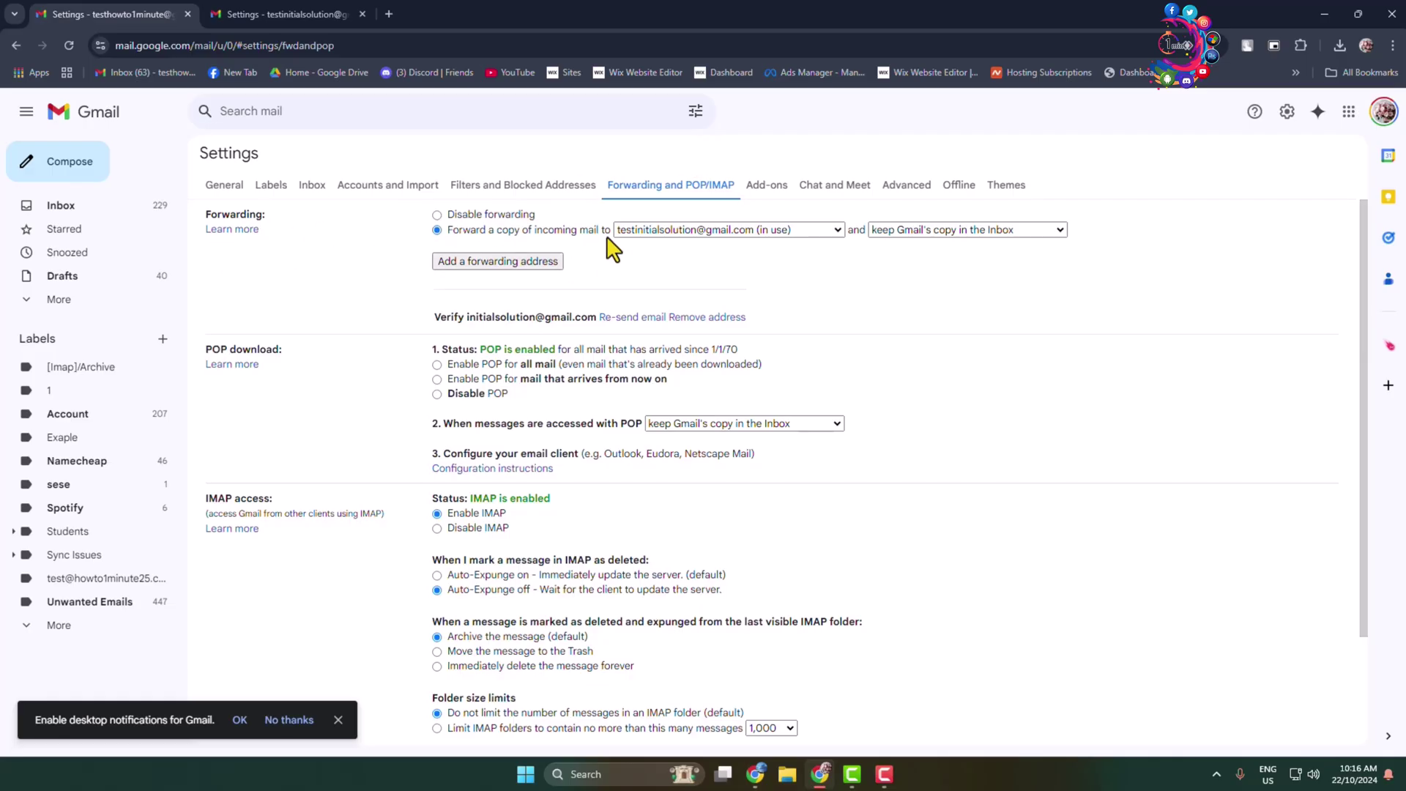
Keep incoming mail forwarded to the primary address, leaving Gmail's copy in the Inbox
{"action": "left_click", "coordinate": [837, 230]}
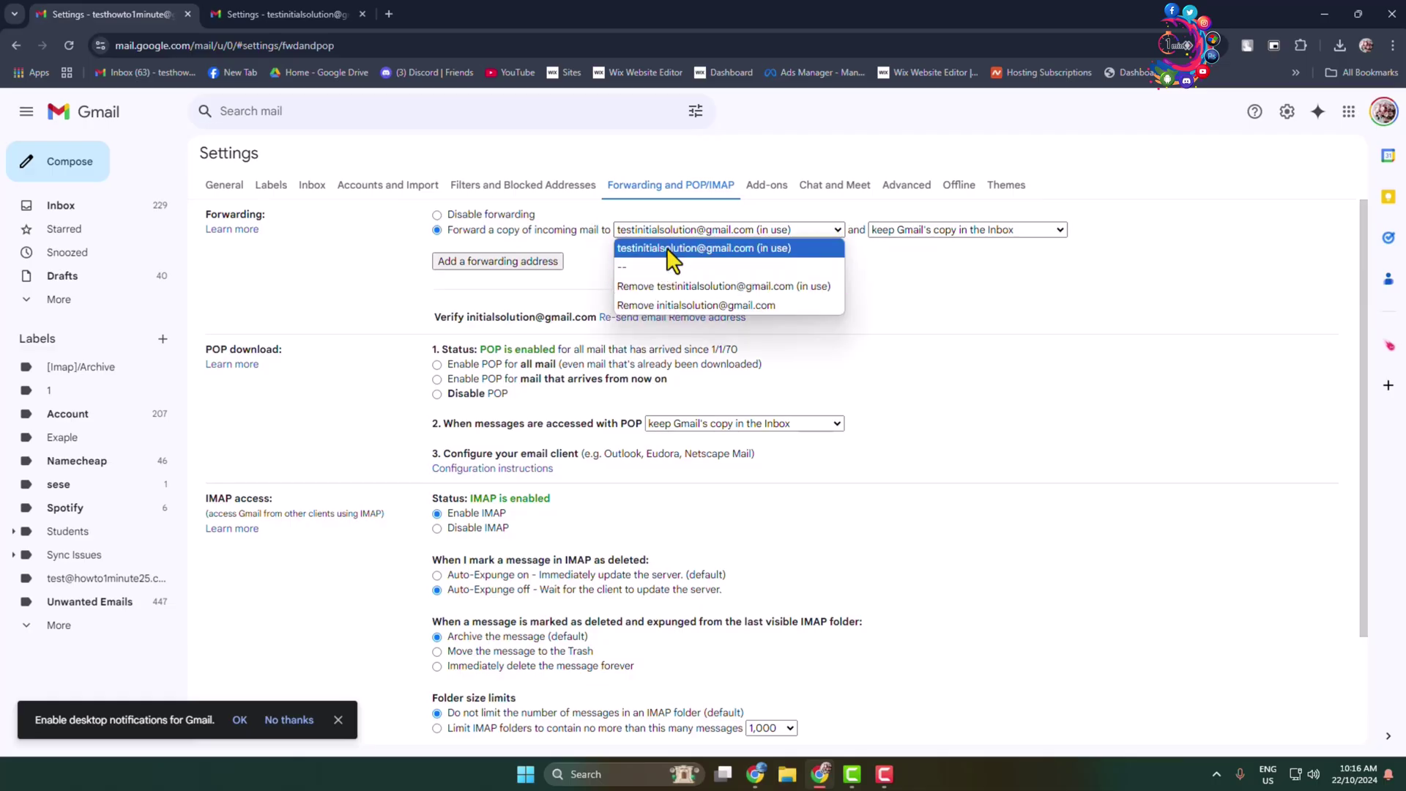
{"action": "left_click", "coordinate": [672, 249]}
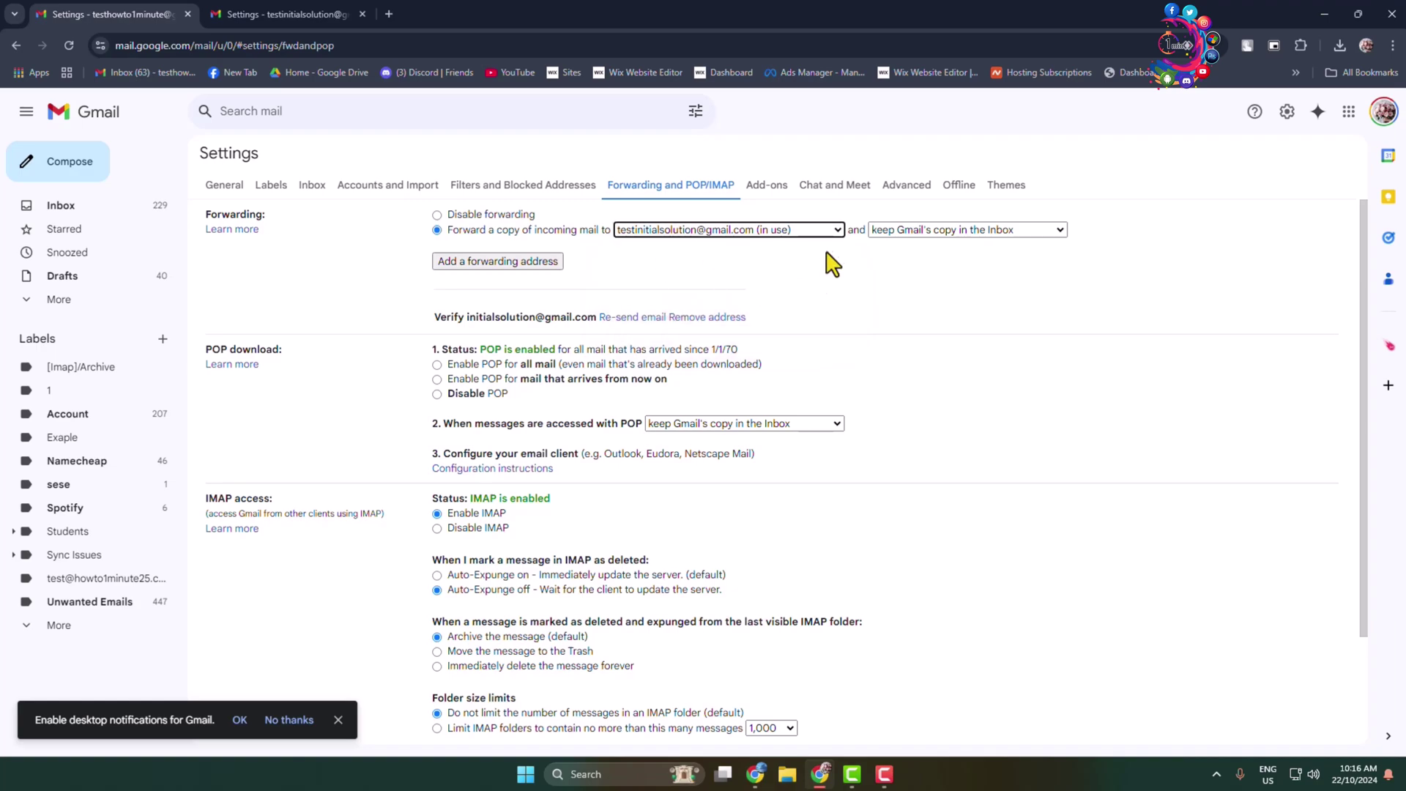
{"action": "left_click", "coordinate": [1047, 229]}
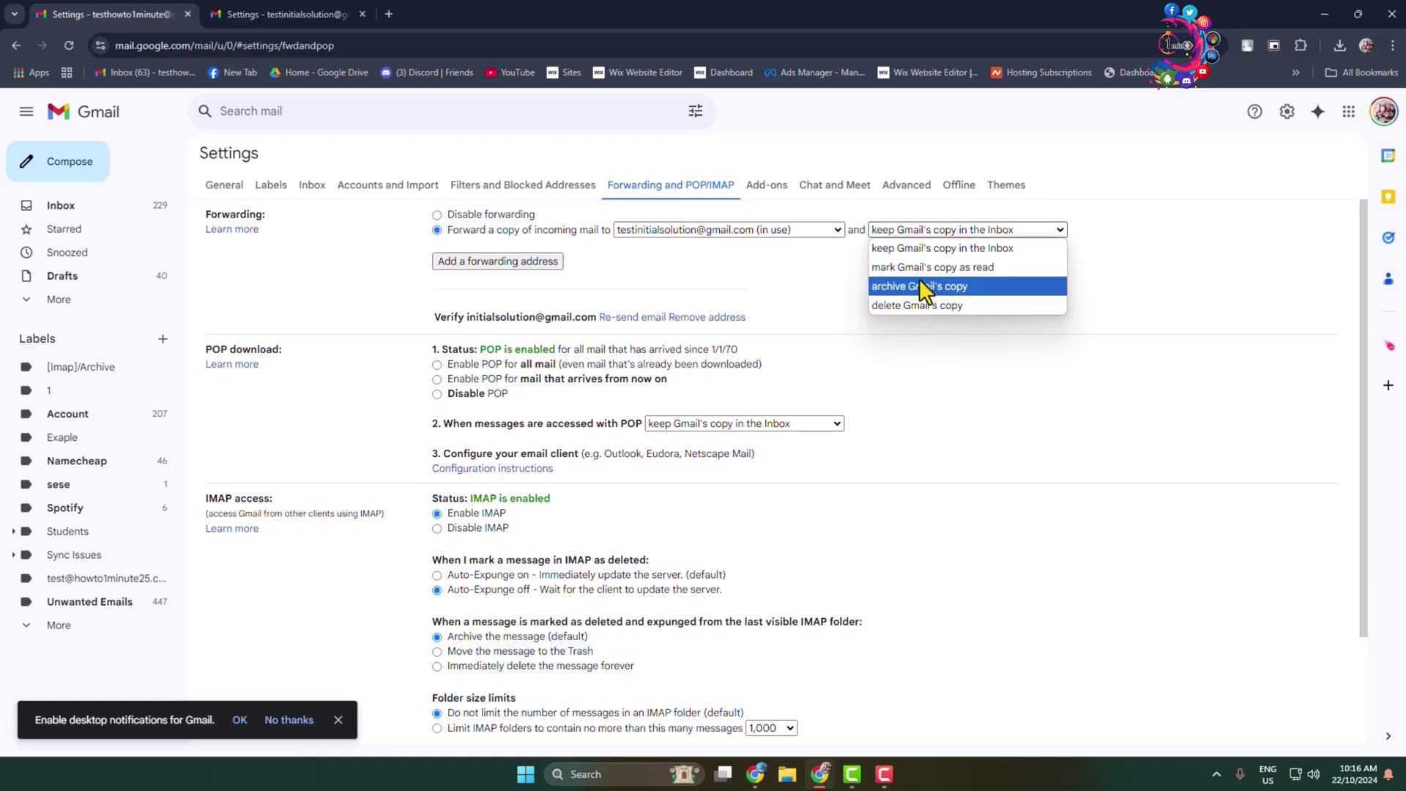
{"action": "left_click", "coordinate": [904, 247]}
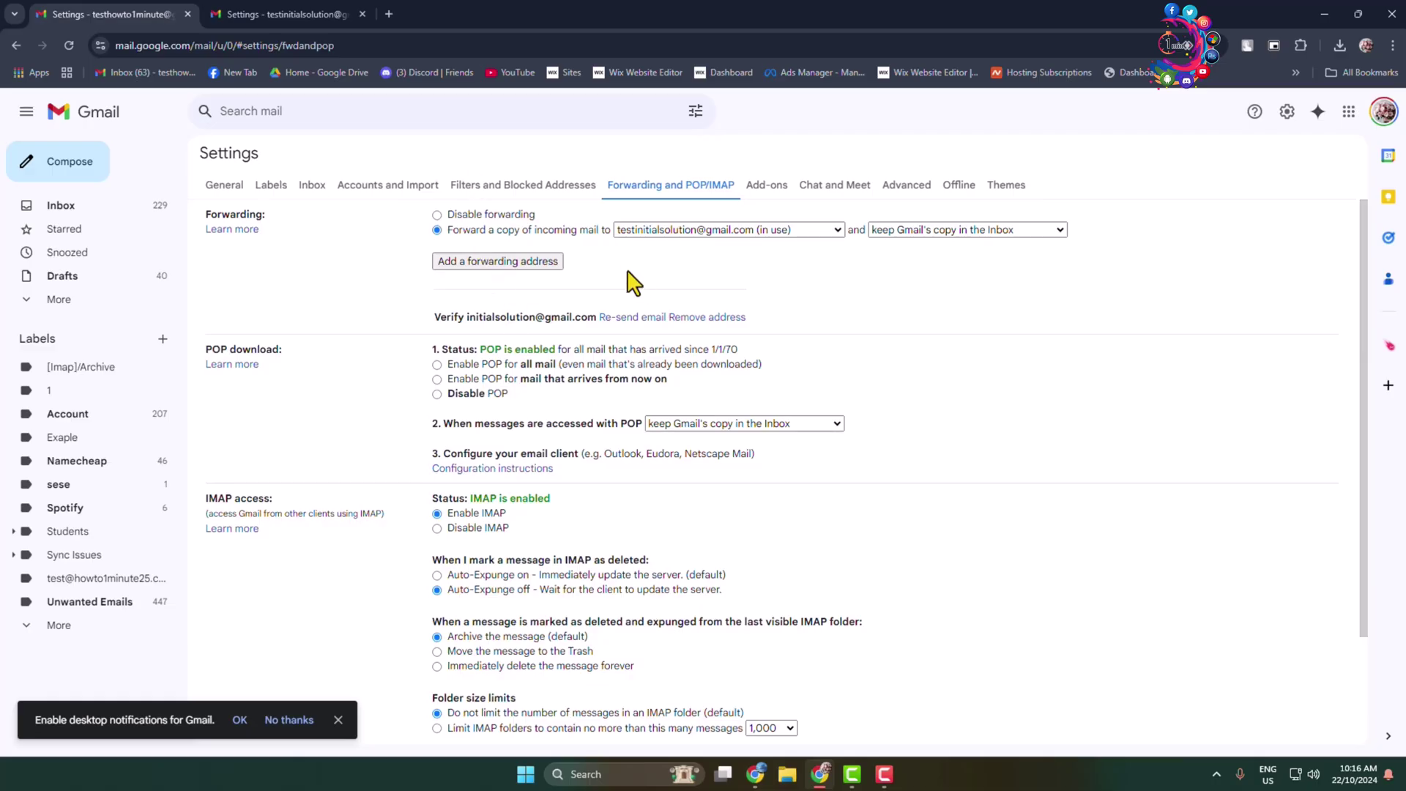
{"action": "left_click", "coordinate": [505, 265]}
Cancel the Add a forwarding address dialog and switch to the primary account's tab
{"action": "left_click", "coordinate": [307, 14]}
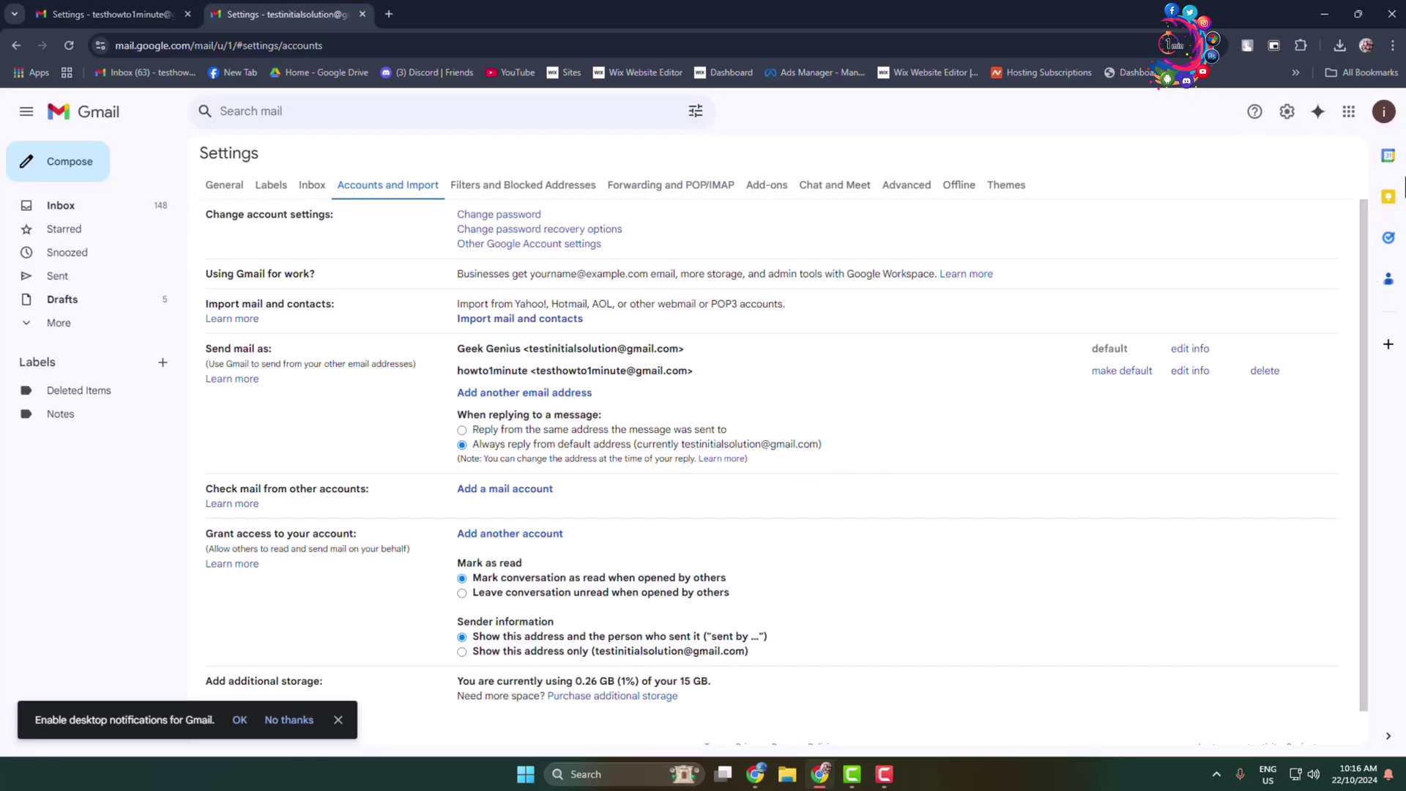
{"action": "left_click", "coordinate": [102, 10]}
{"action": "left_click", "coordinate": [804, 483]}
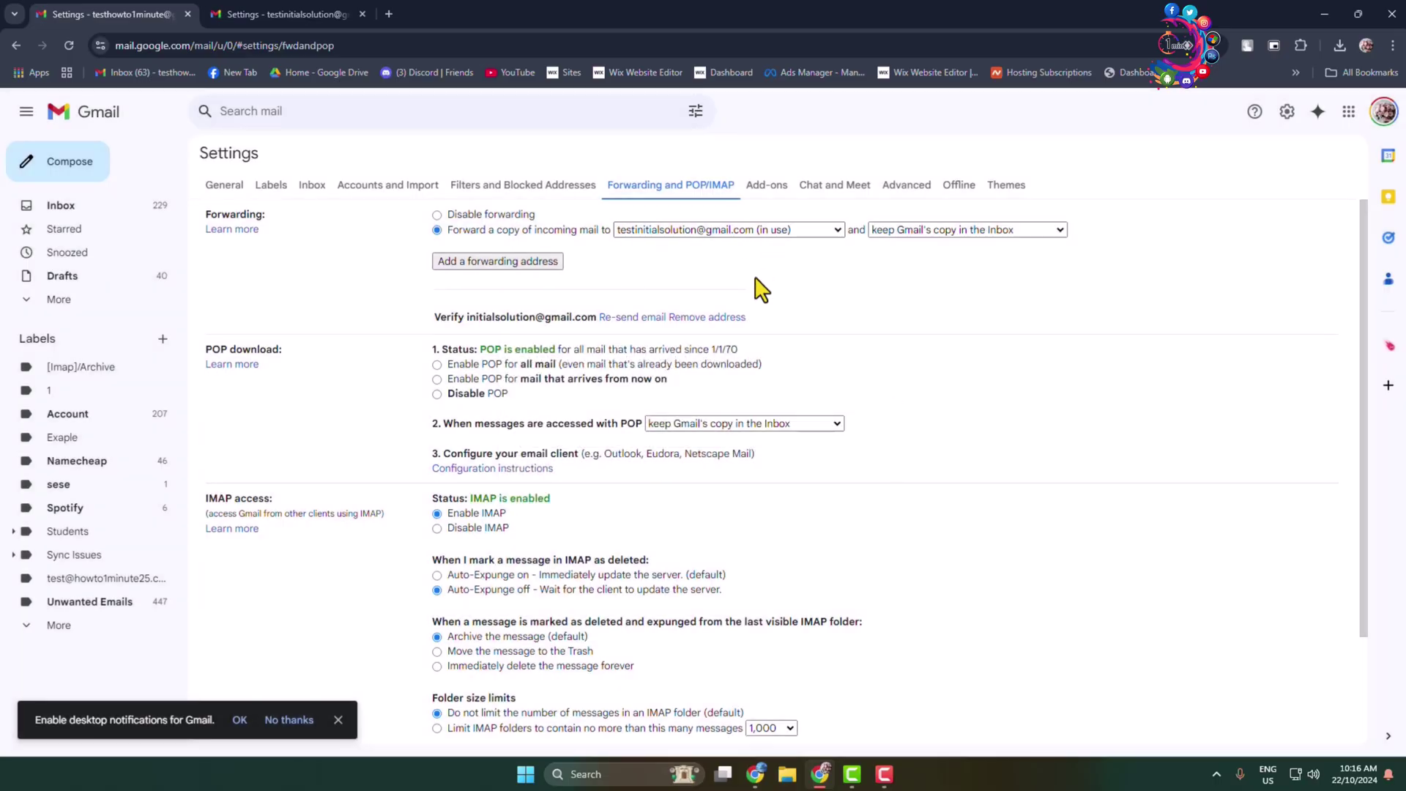
{"action": "key", "text": "ctrl+Tab"}
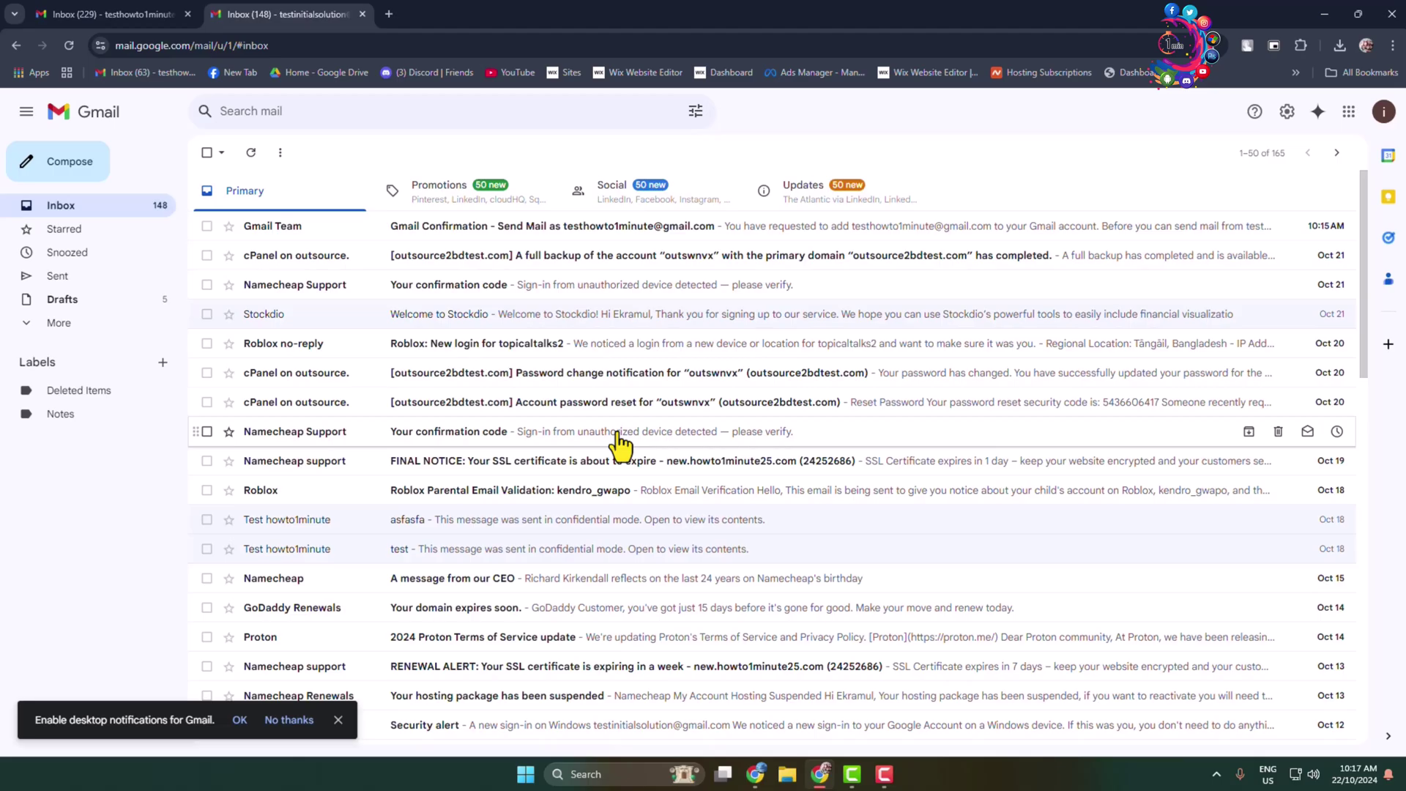
Flip between both accounts' inbox tabs comparing the confirmation email, ending on the secondary account
{"action": "left_click", "coordinate": [113, 14]}
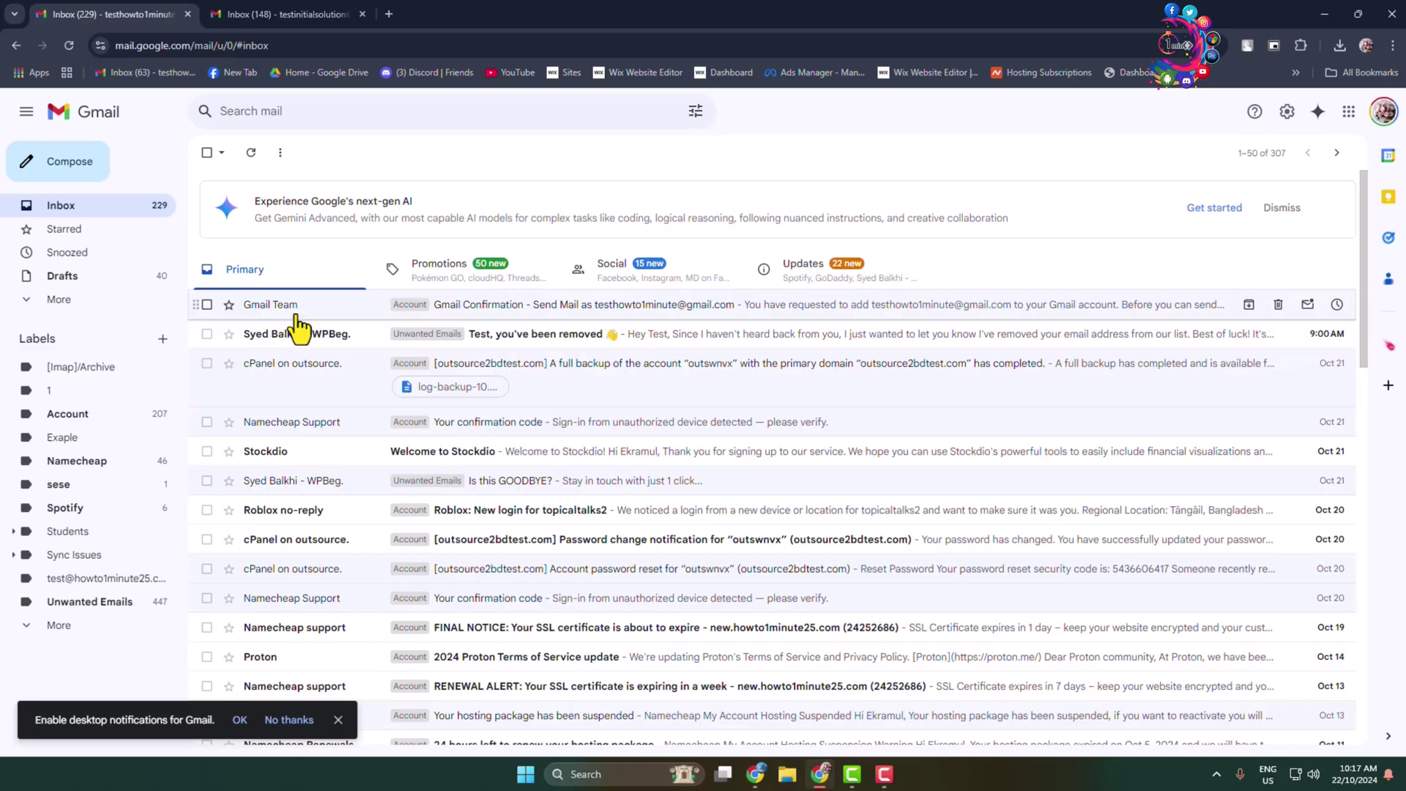
{"action": "left_click", "coordinate": [293, 12]}
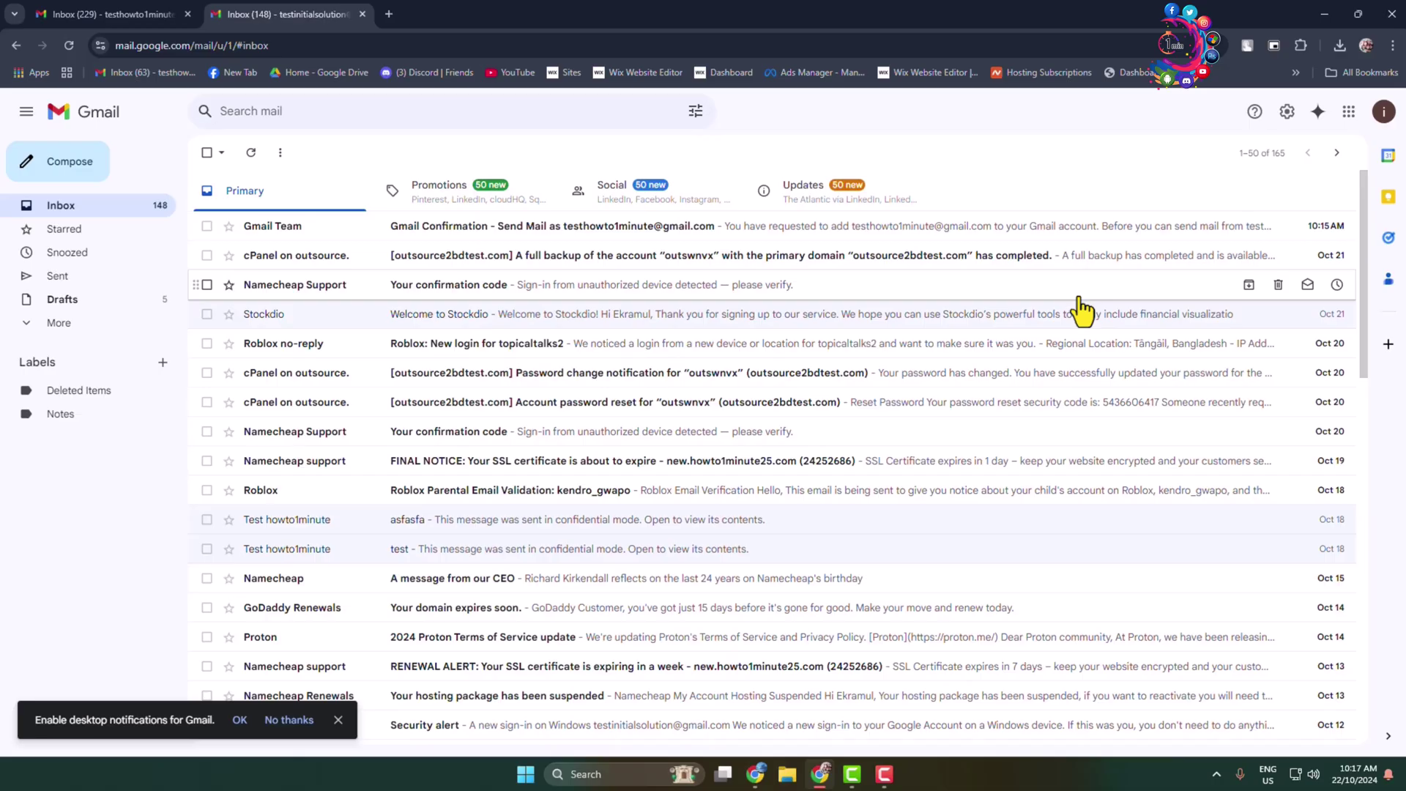
{"action": "key", "text": "ctrl+Tab"}
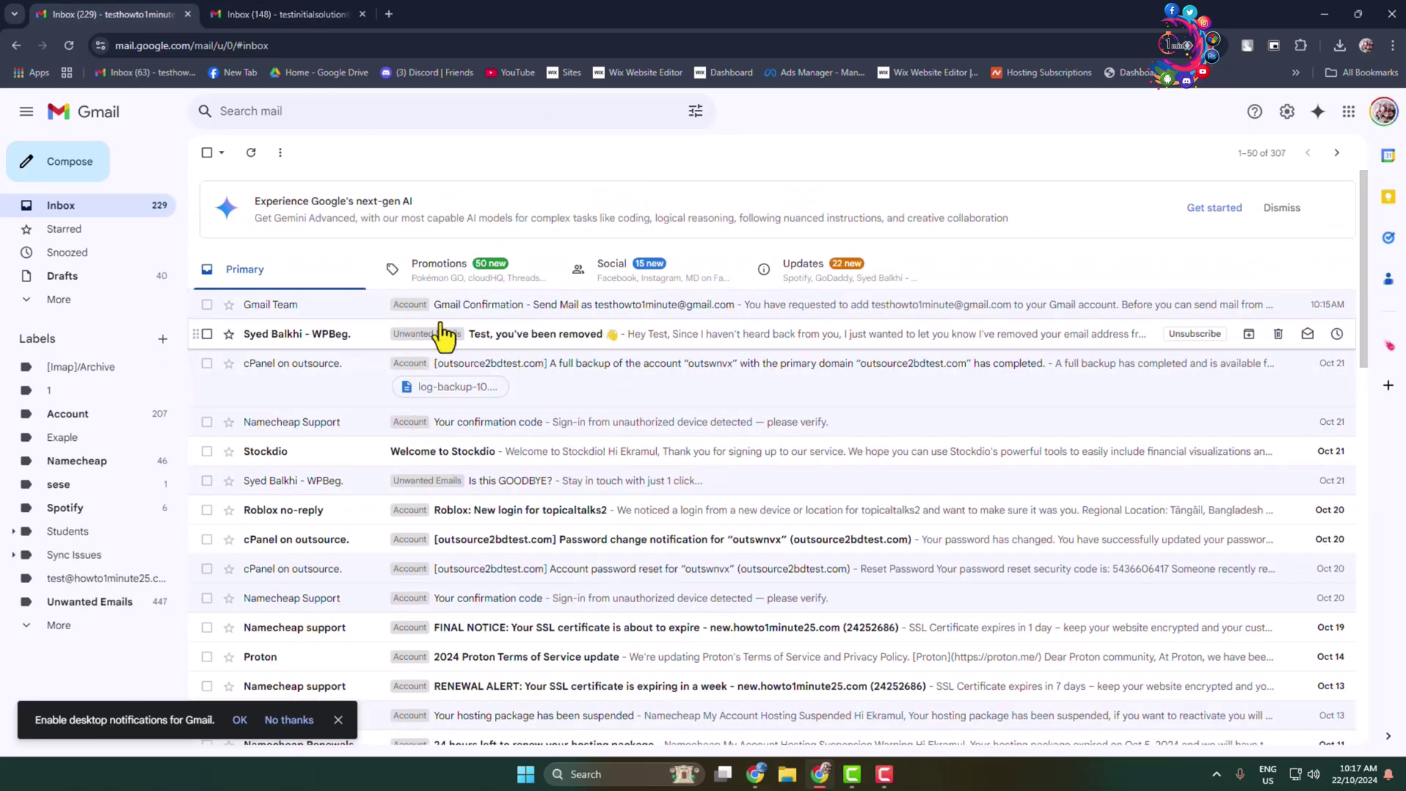
{"action": "left_click", "coordinate": [233, 12]}
{"action": "key", "text": "ctrl+1"}
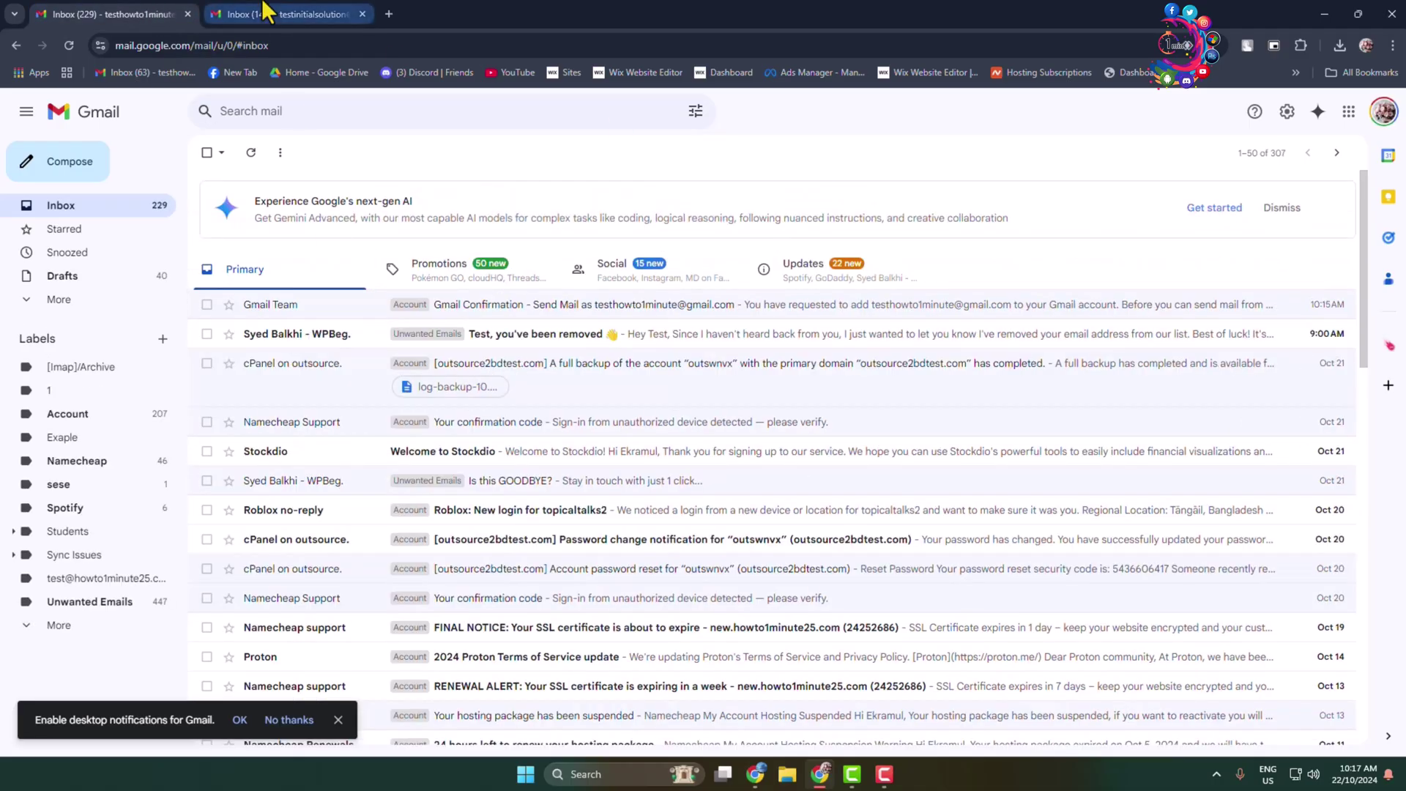
{"action": "left_click", "coordinate": [350, 12]}
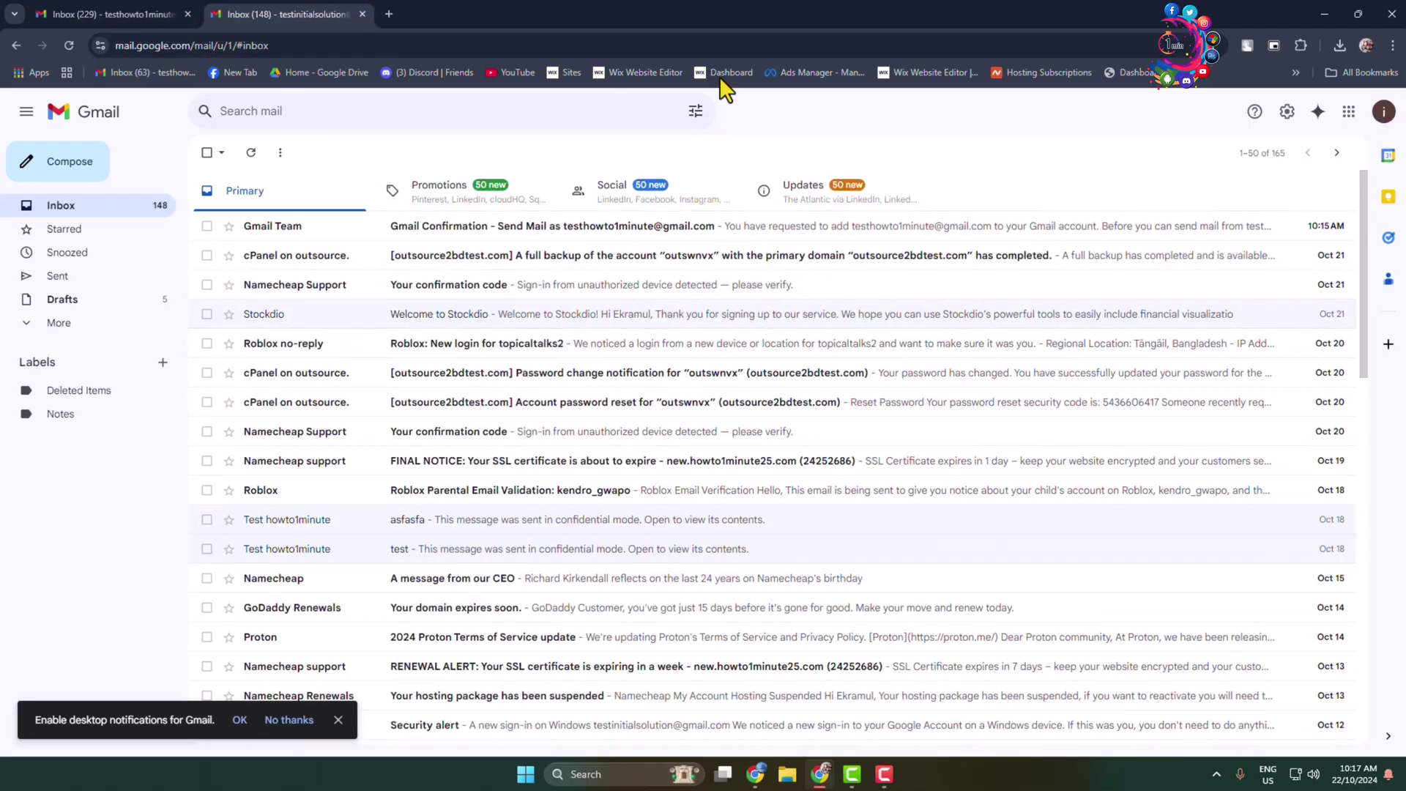
{"action": "left_click", "coordinate": [110, 12]}
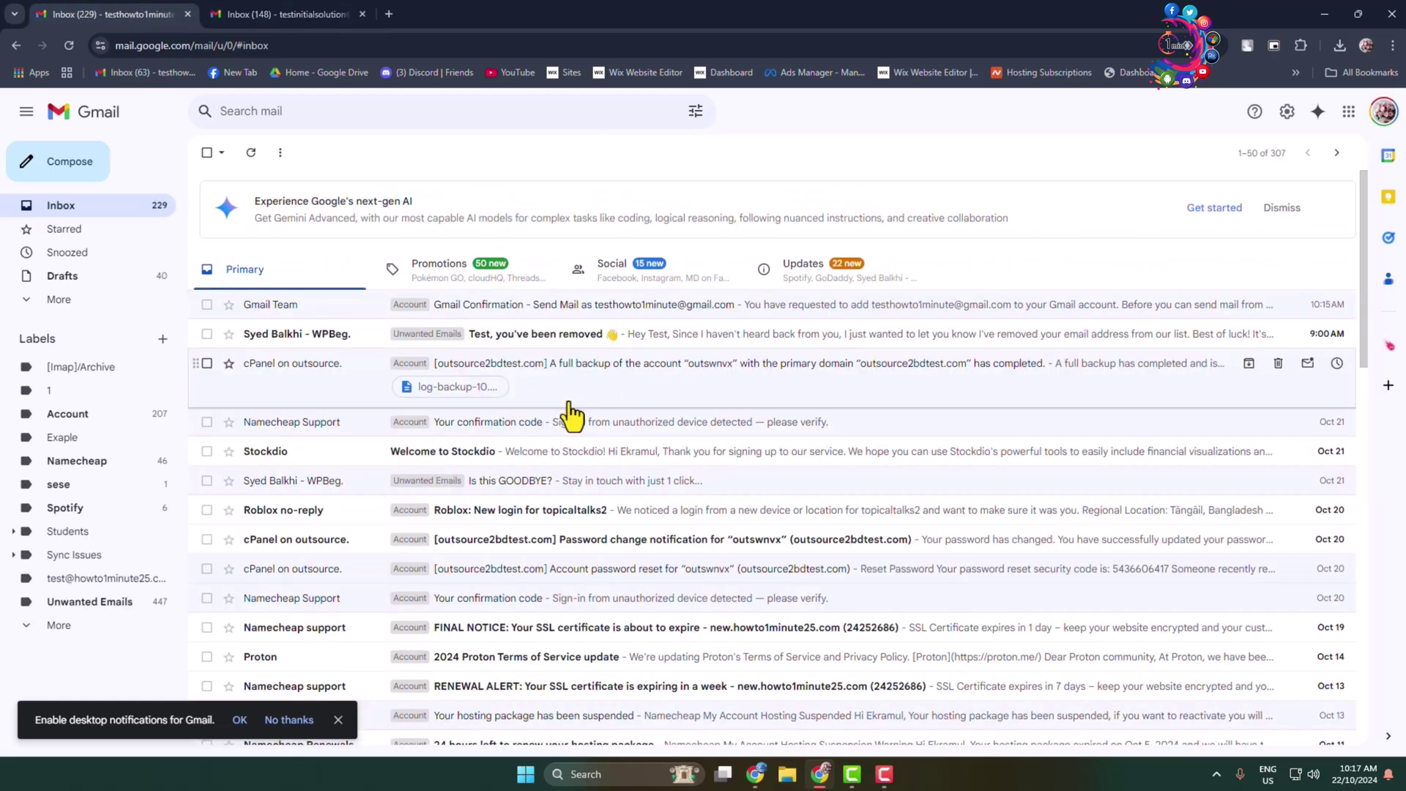